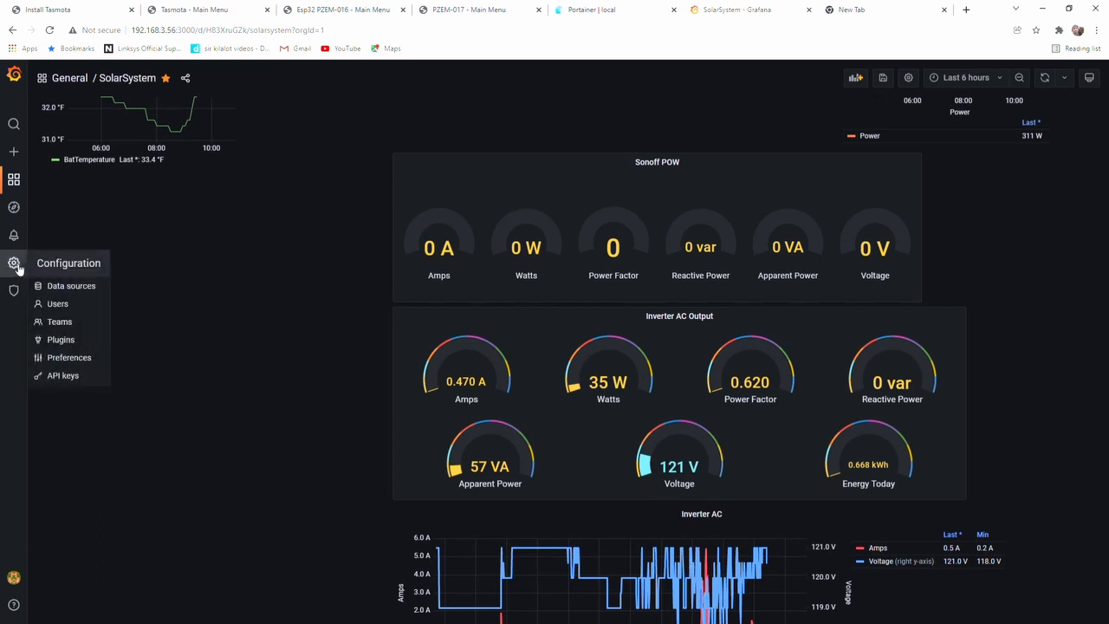
Open the data sources configuration, saving the unsaved SolarSystem dashboard changes without a note
left_click(82, 287)
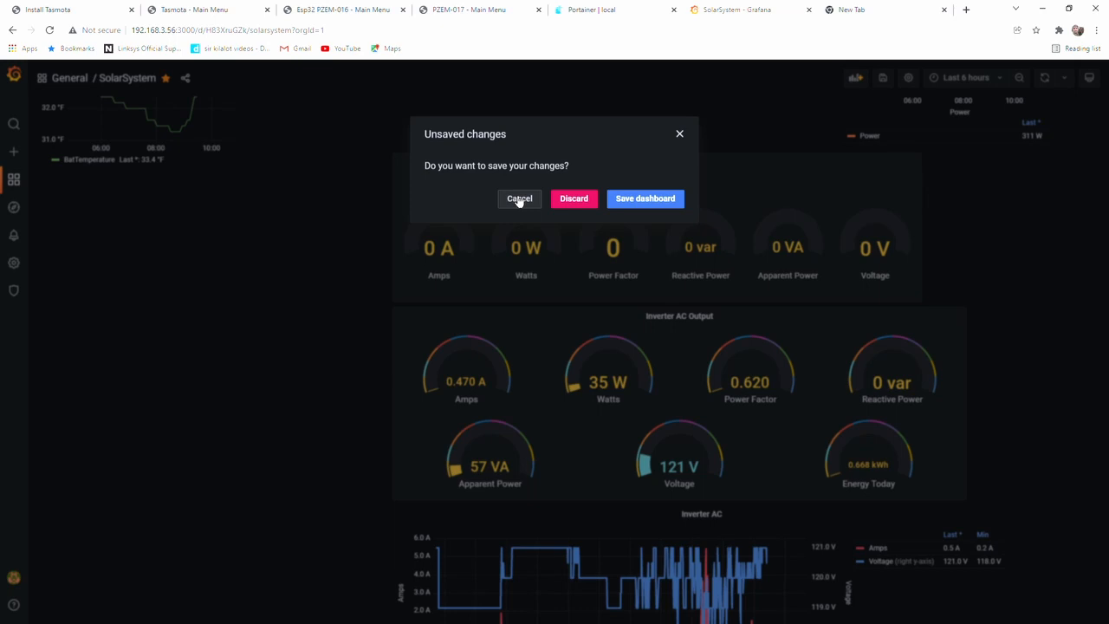
left_click(646, 198)
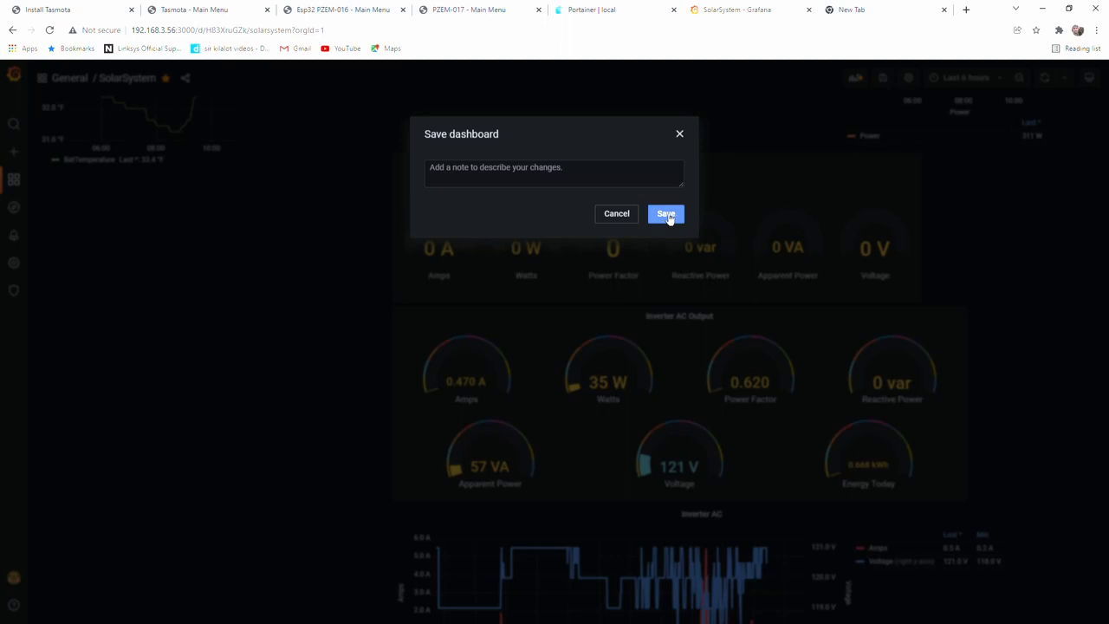
left_click(668, 217)
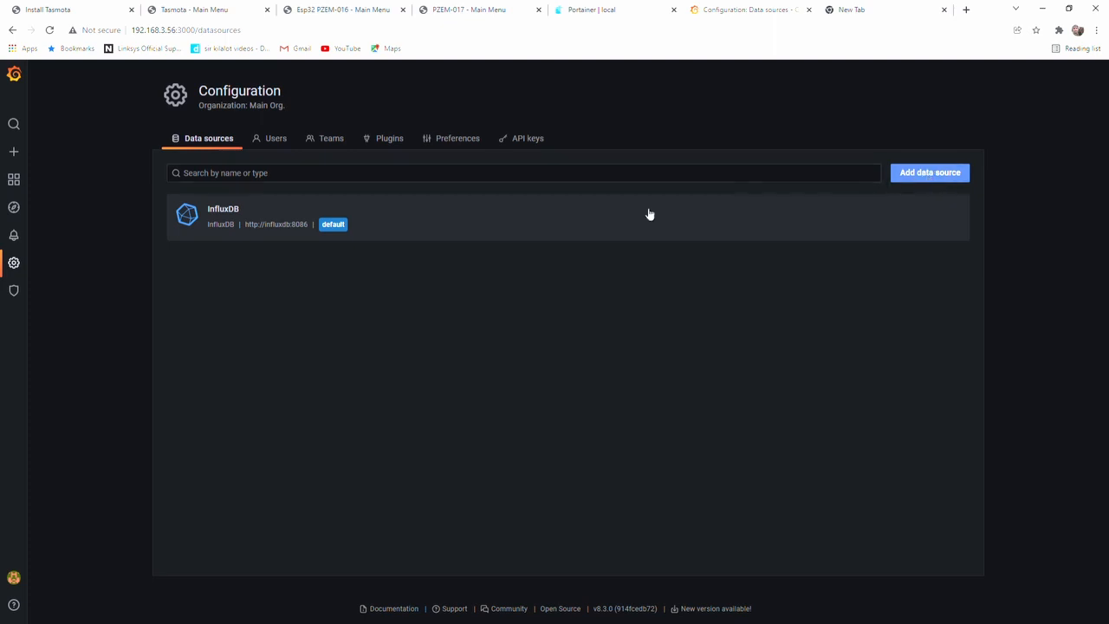
Review the InfluxDB data source's HTTP, authentication and database settings, and save and test the connection
left_click(237, 217)
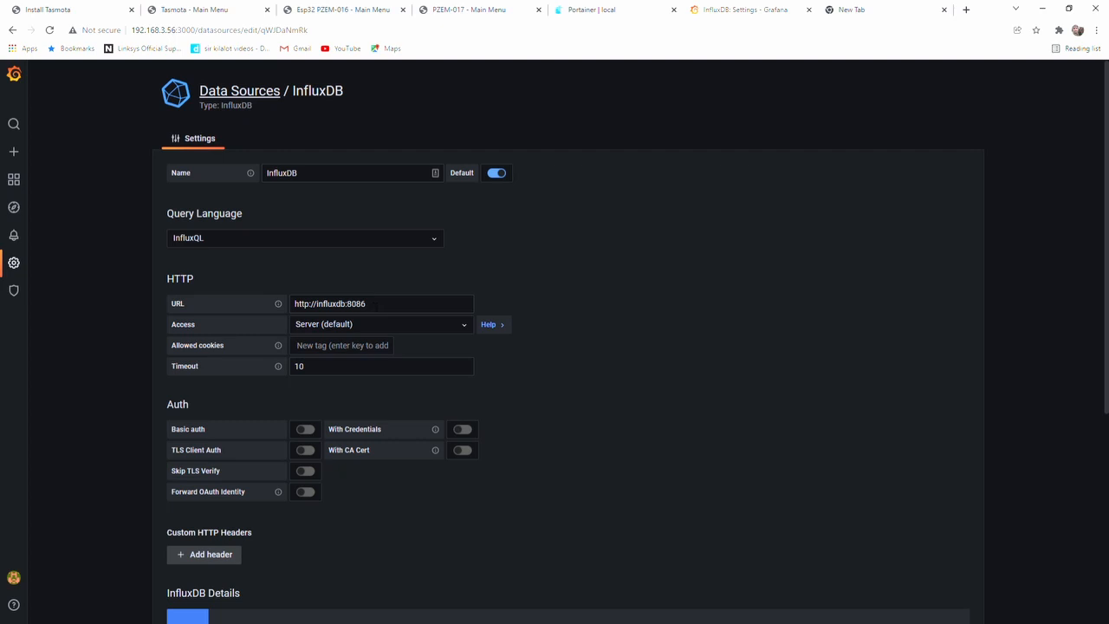
scroll(396, 347, "down", 2)
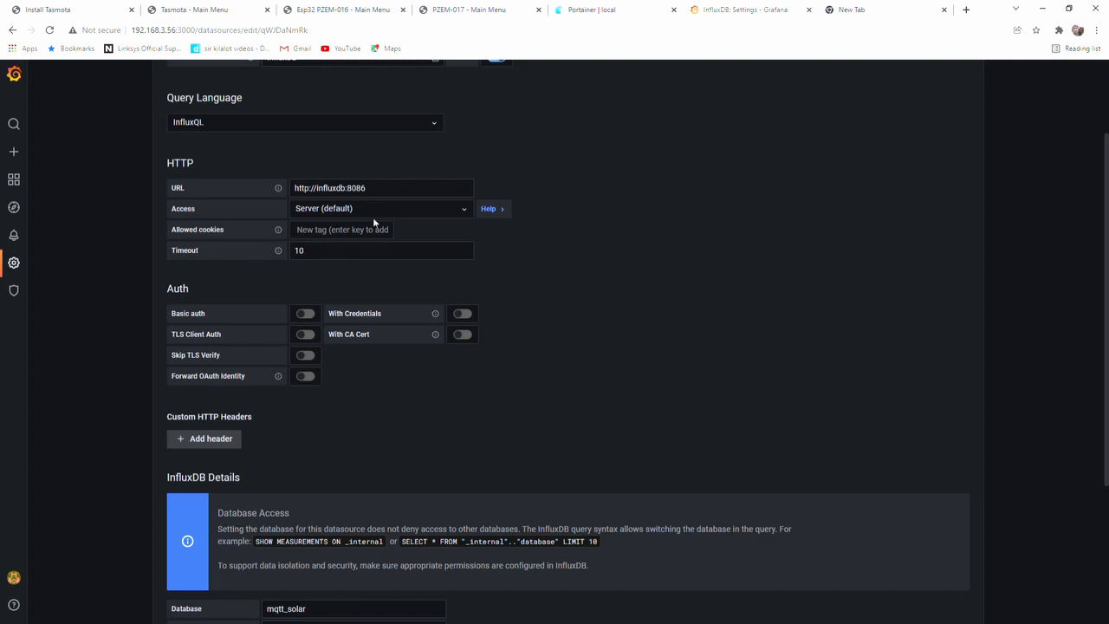
scroll(348, 388, "down", 2)
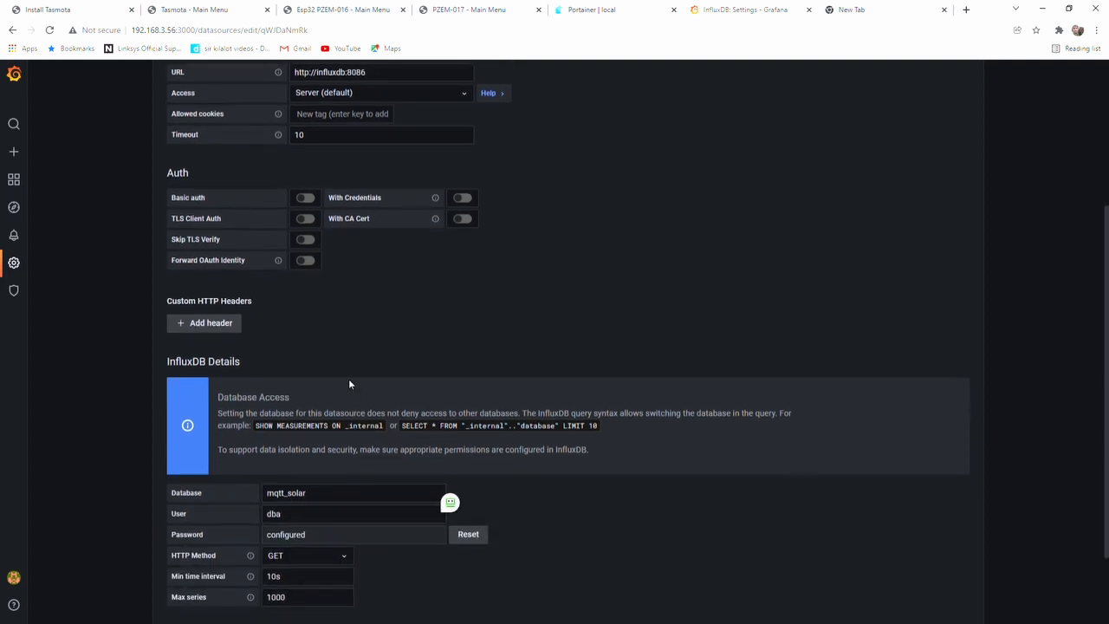
scroll(348, 382, "down", 1)
scroll(330, 406, "down", 1)
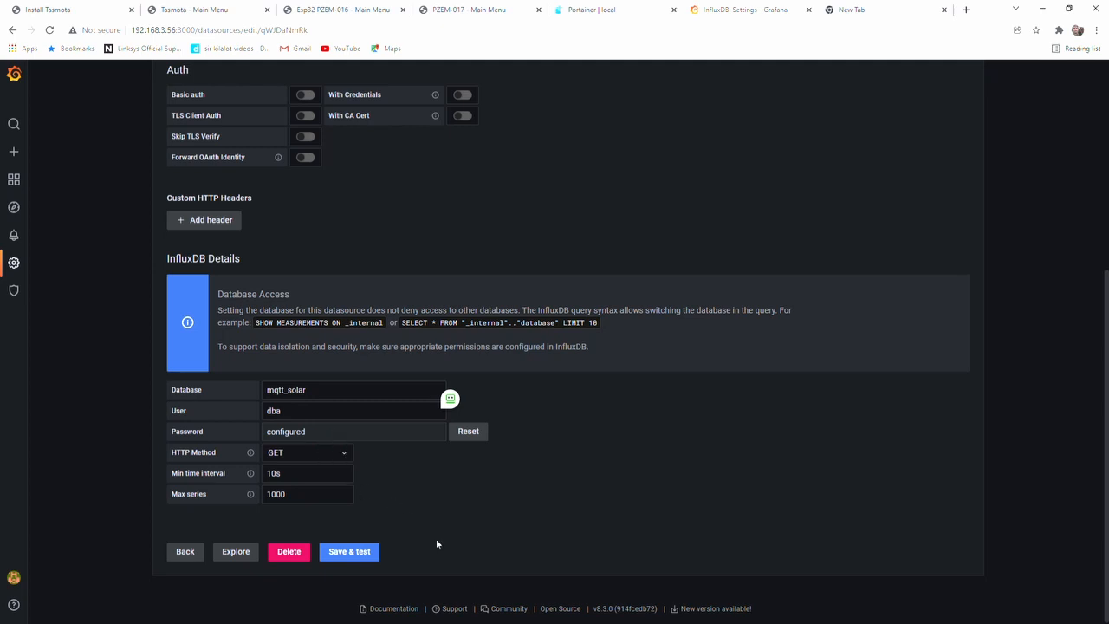
left_click(355, 552)
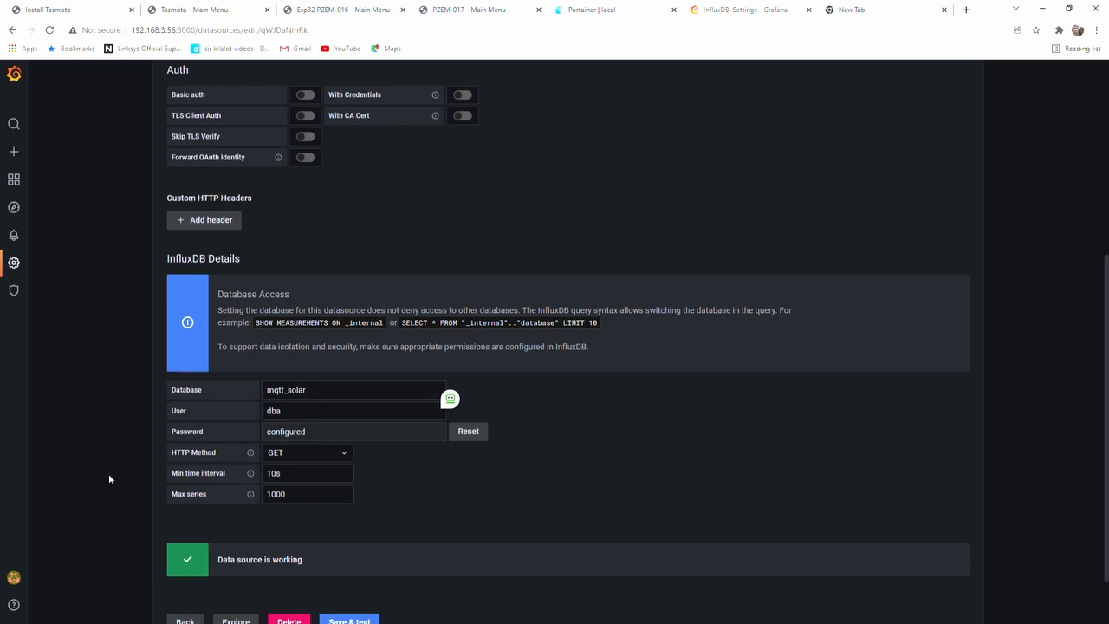
Leave the data source settings and open the starred SolarSystem dashboard
scroll(120, 437, "up", 2)
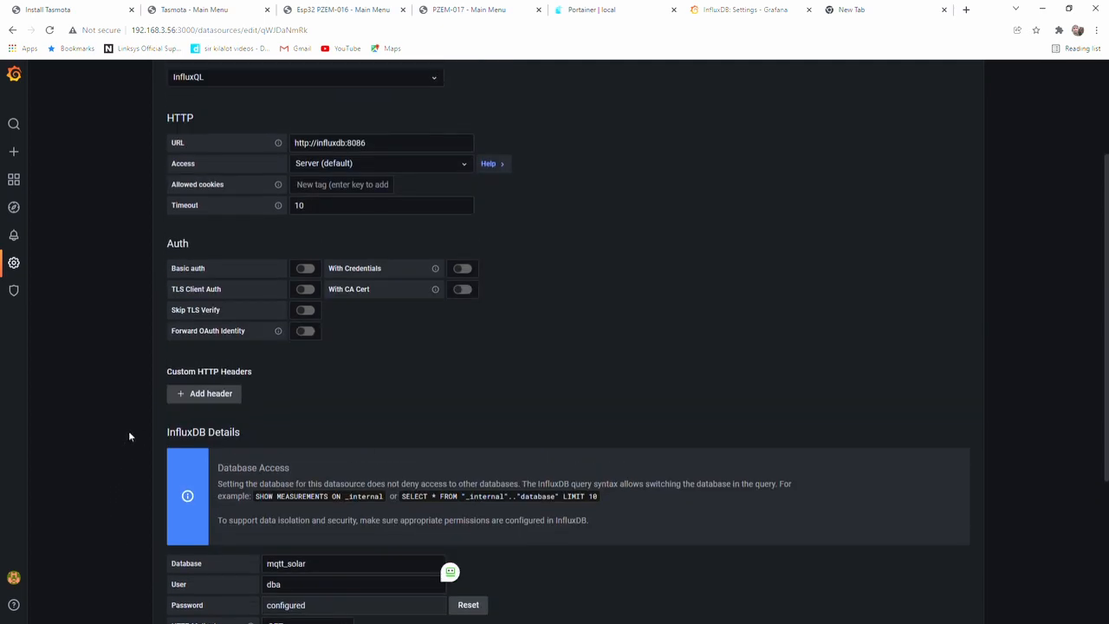
scroll(126, 424, "up", 2)
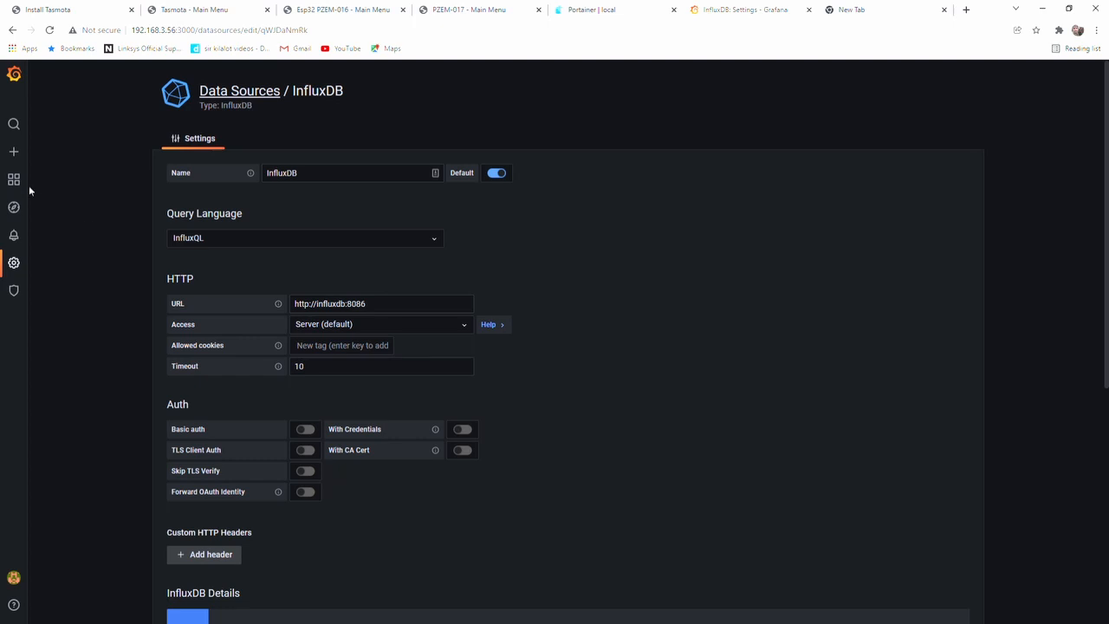
mouse_move(26, 184)
left_click(17, 179)
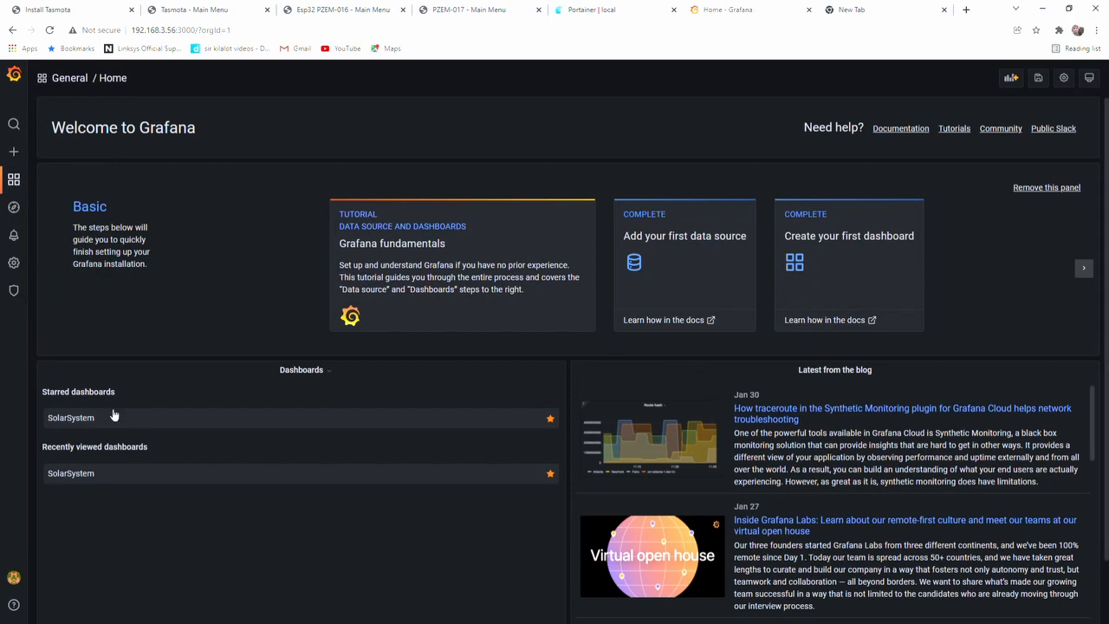
left_click(84, 417)
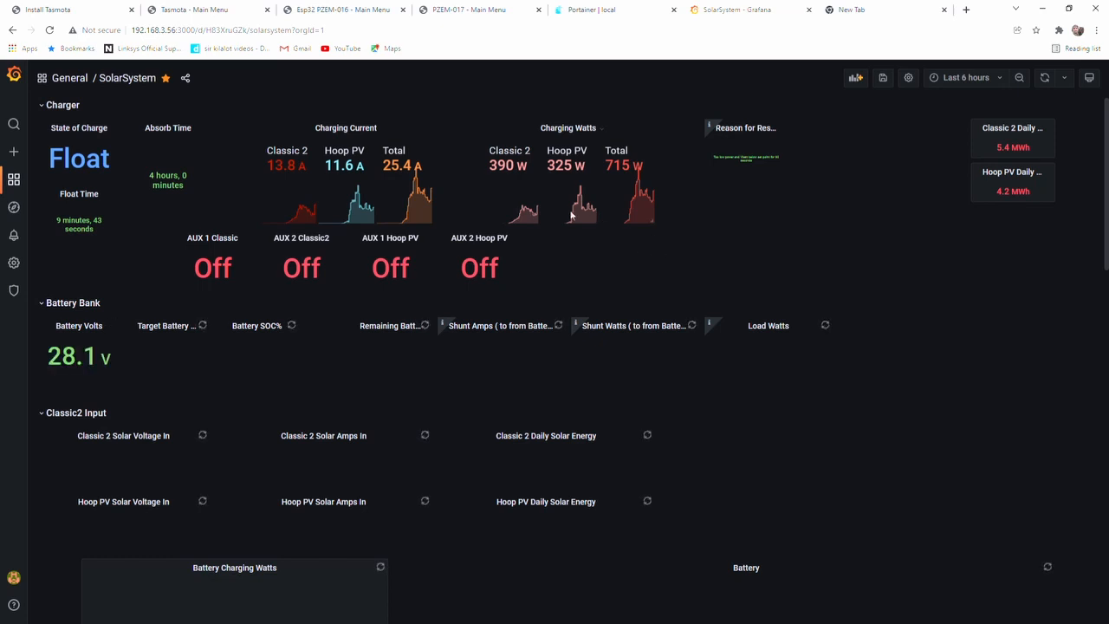
Examine the SolarSystem dashboard's panels from the Charger row down to the Inverter AC and Direct DC panels
mouse_move(13, 180)
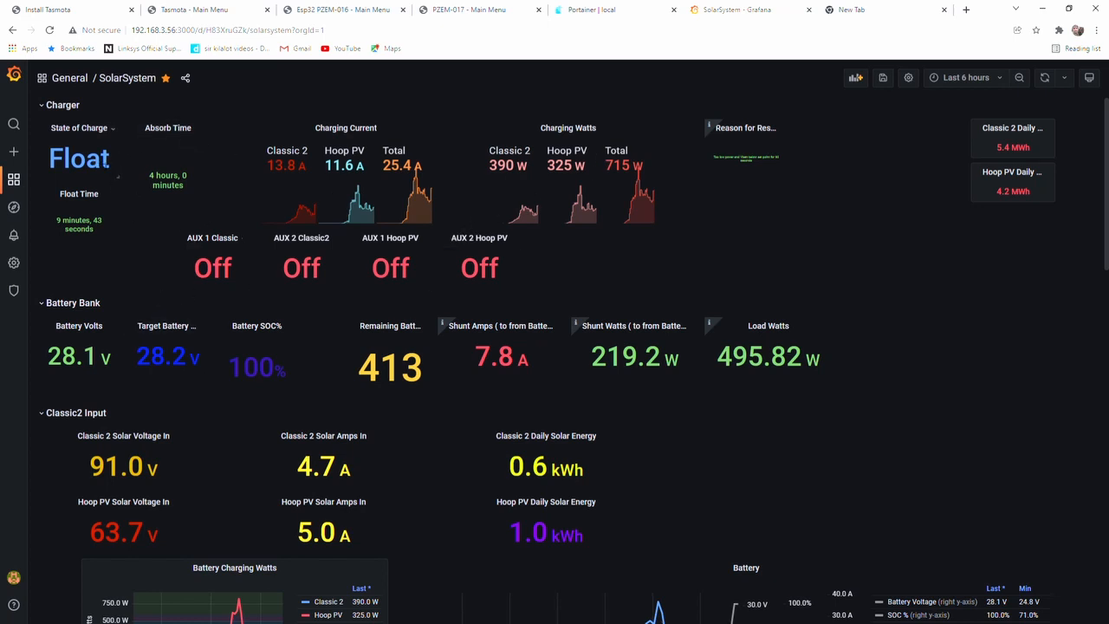
scroll(287, 340, "down", 3)
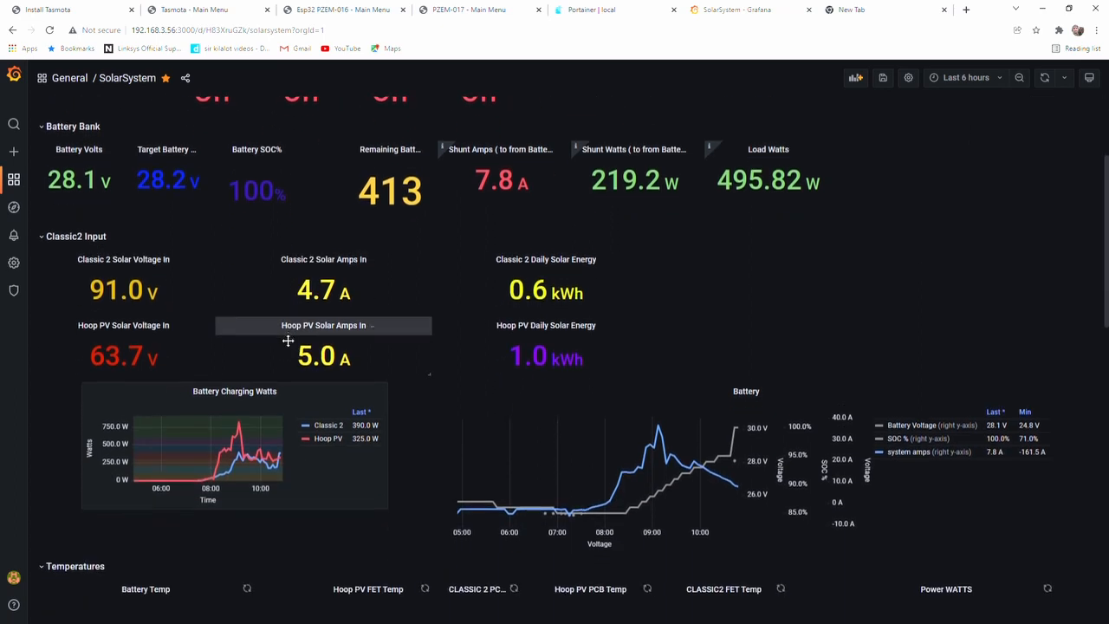
scroll(287, 340, "down", 1)
scroll(474, 331, "down", 2)
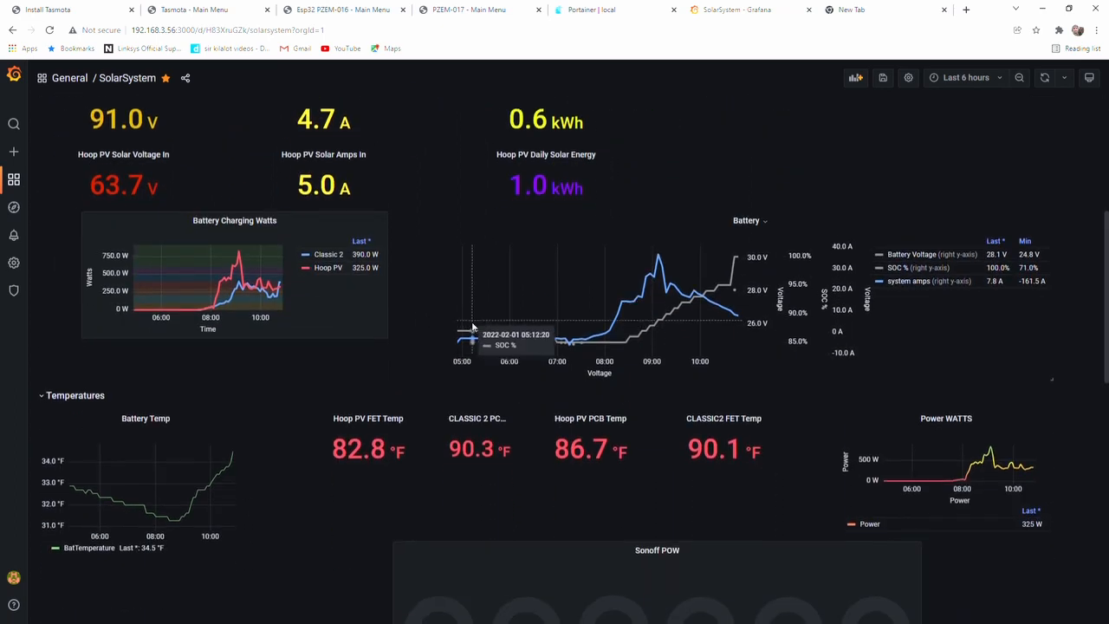
scroll(473, 333, "down", 10)
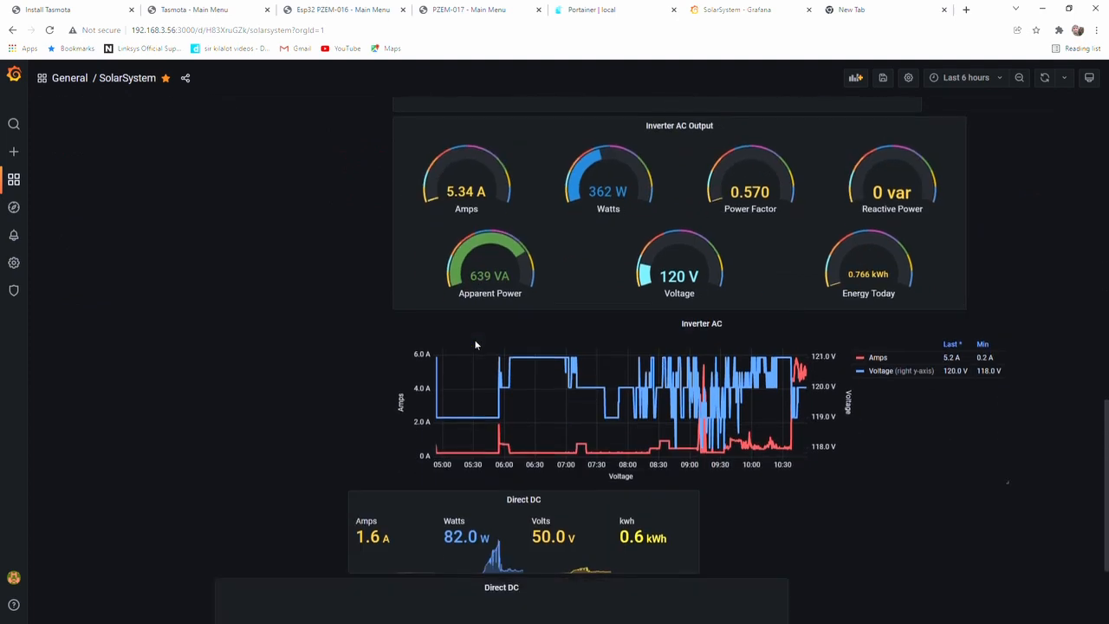
scroll(475, 345, "down", 3)
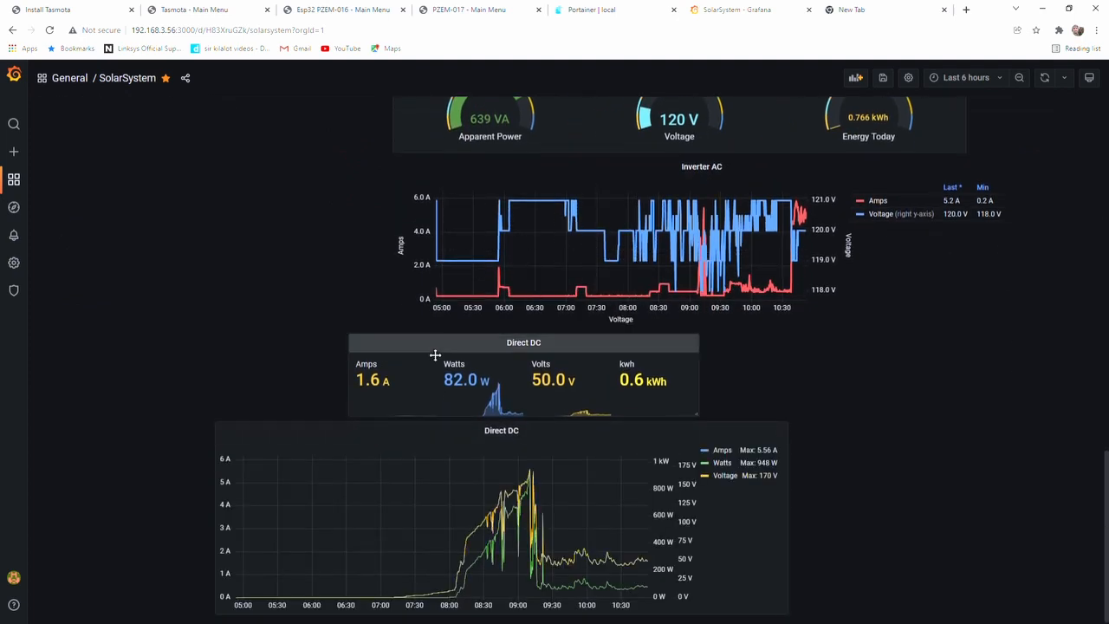
scroll(402, 364, "up", 1)
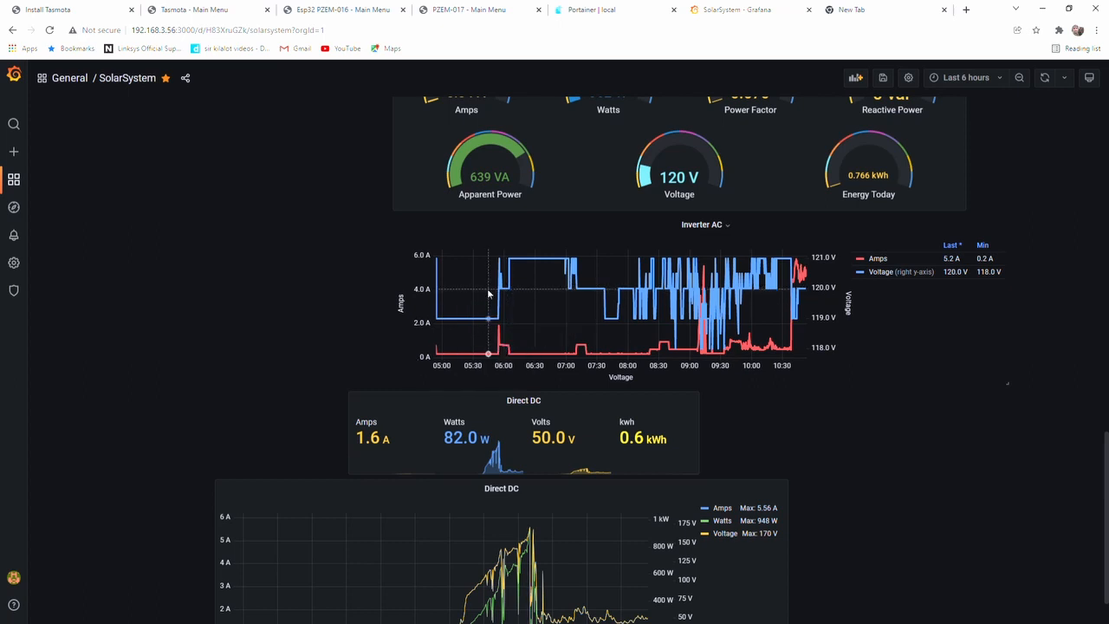
scroll(488, 295, "up", 3)
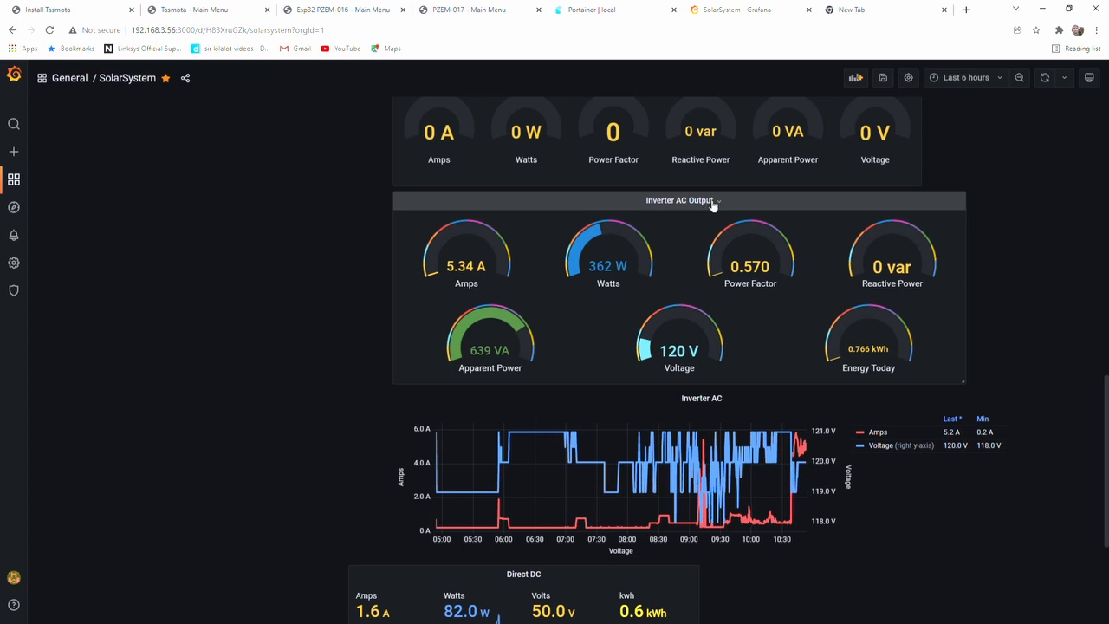
Duplicate the Direct DC time series graph panel at the end of the dashboard
scroll(659, 375, "down", 3)
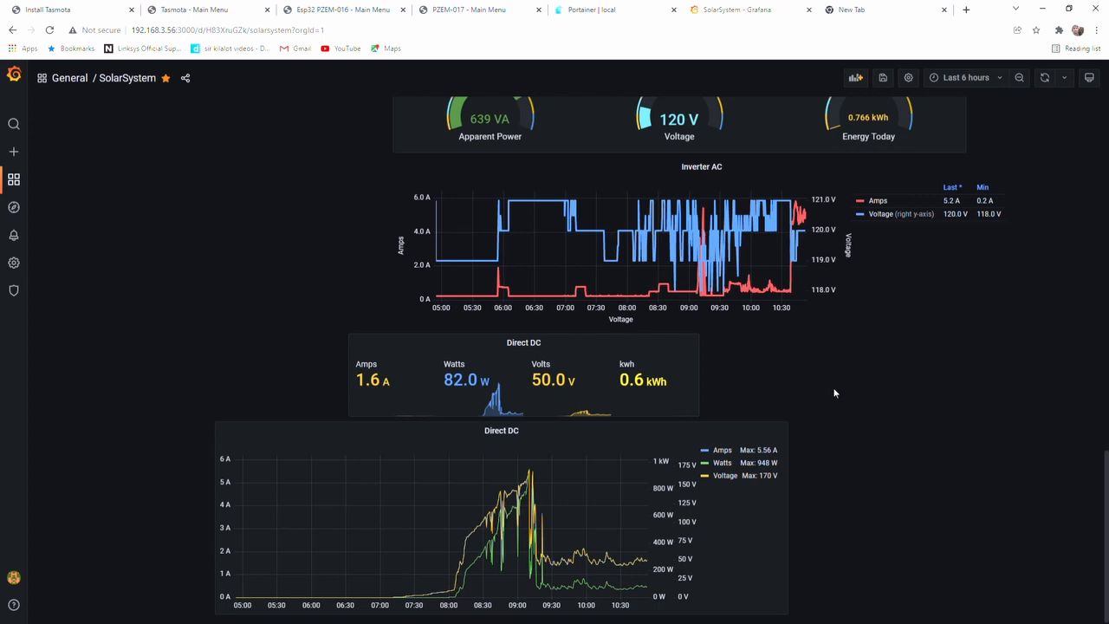
left_click(530, 437)
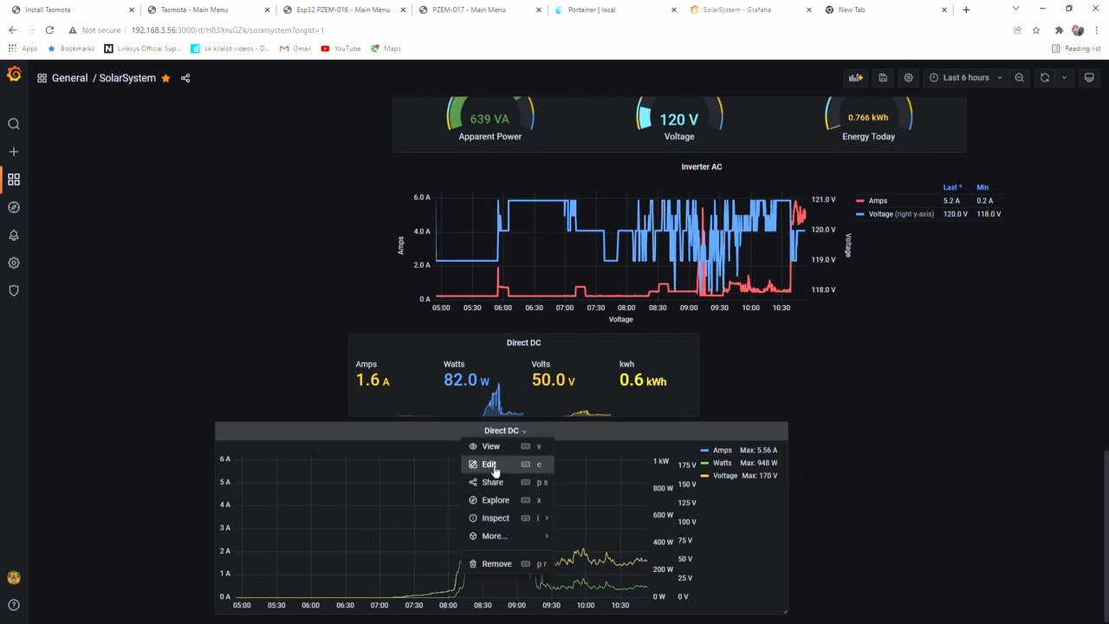
mouse_move(510, 539)
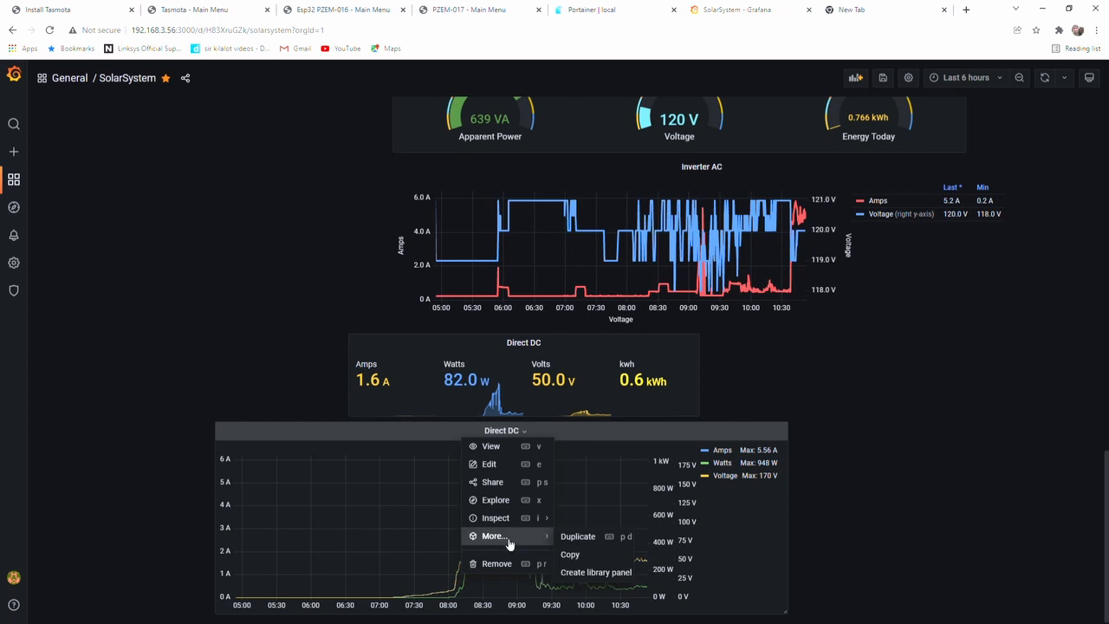
left_click(579, 537)
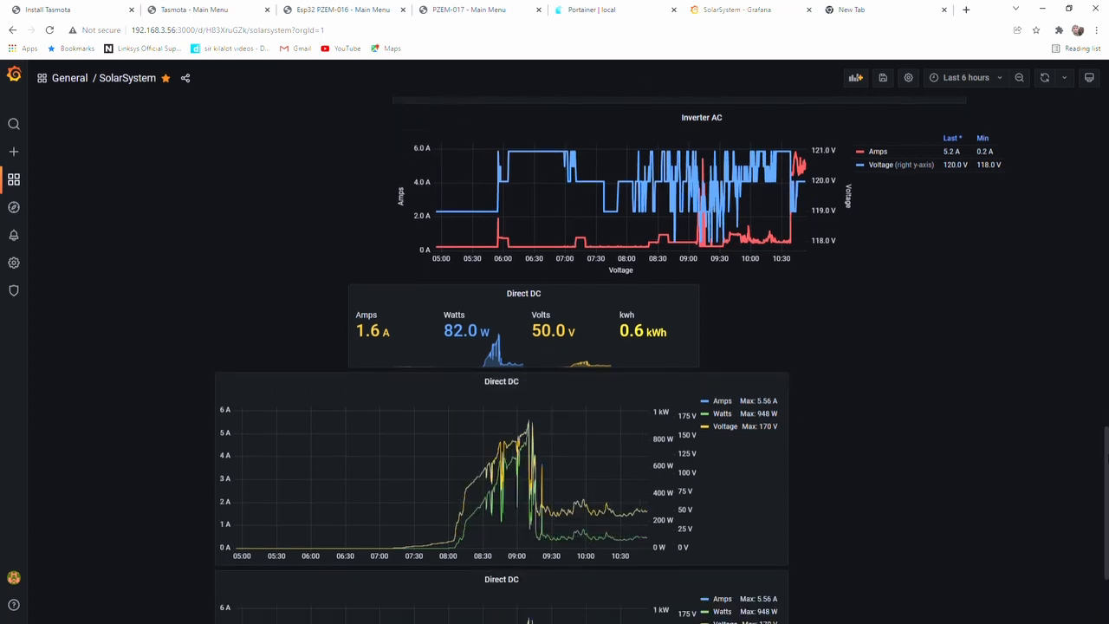
scroll(1009, 470, "down", 2)
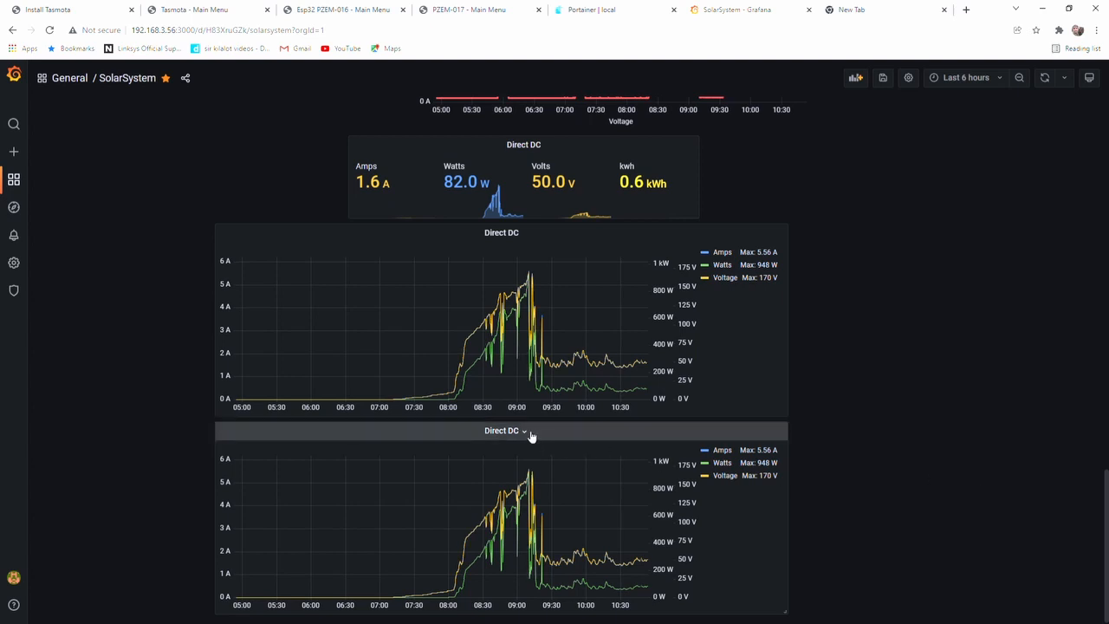
Open the duplicated Direct DC graph for editing, review its InfluxDB queries, and return to the dashboard
left_click(531, 436)
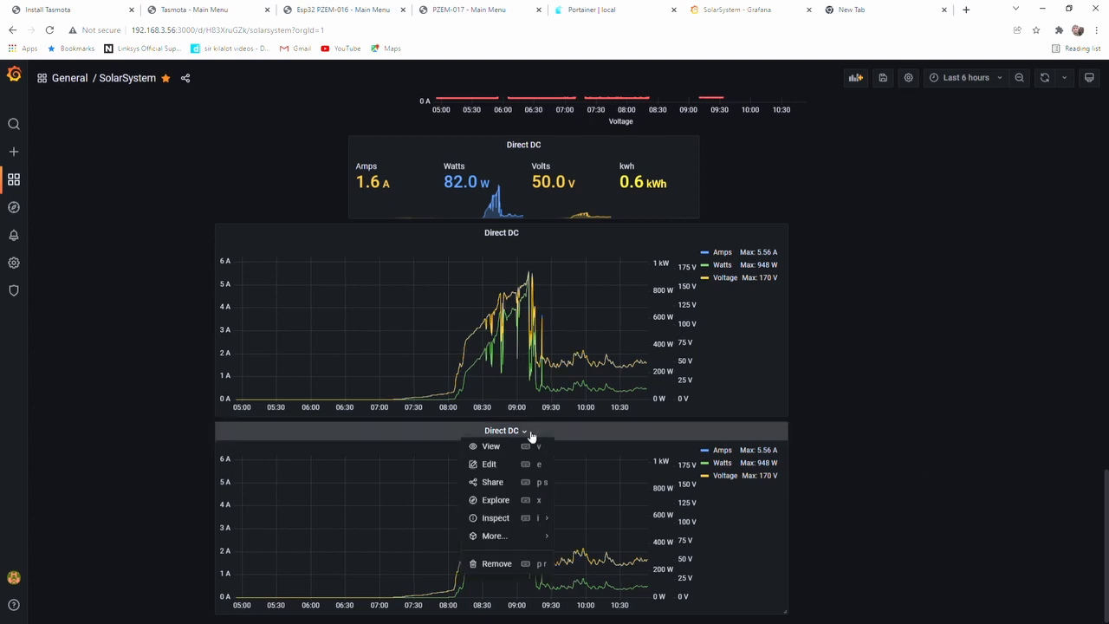
left_click(487, 465)
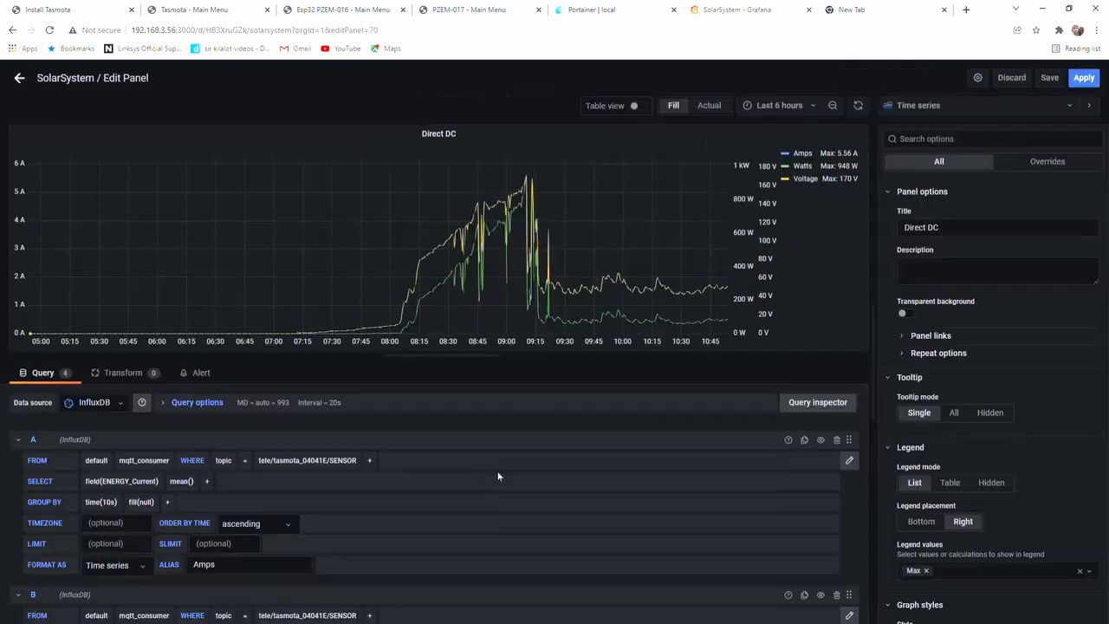
scroll(303, 468, "down", 5)
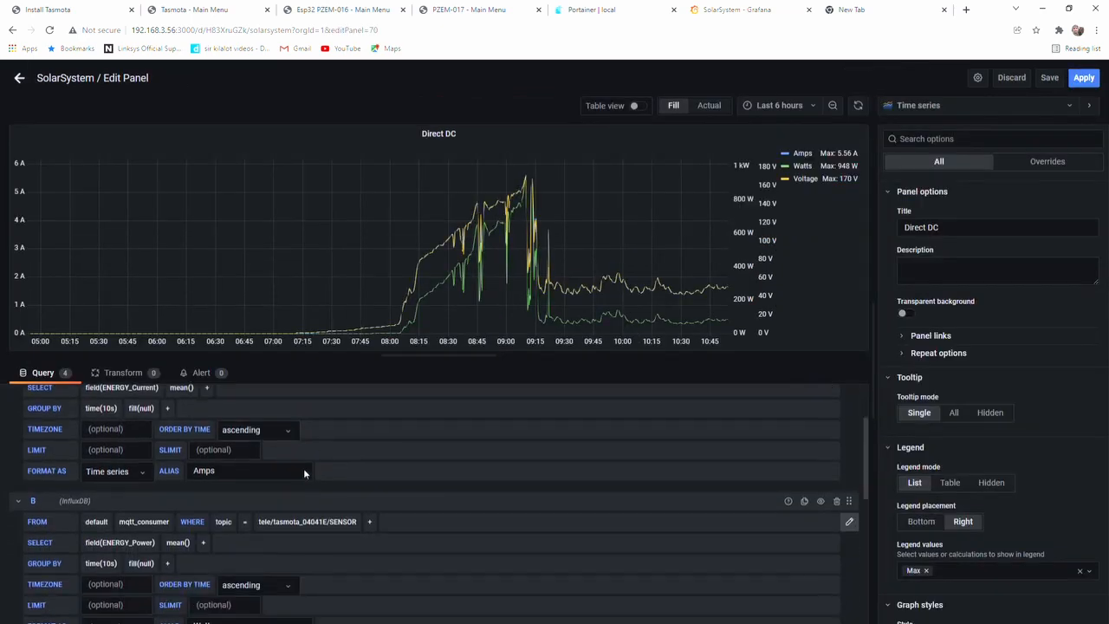
scroll(277, 476, "up", 5)
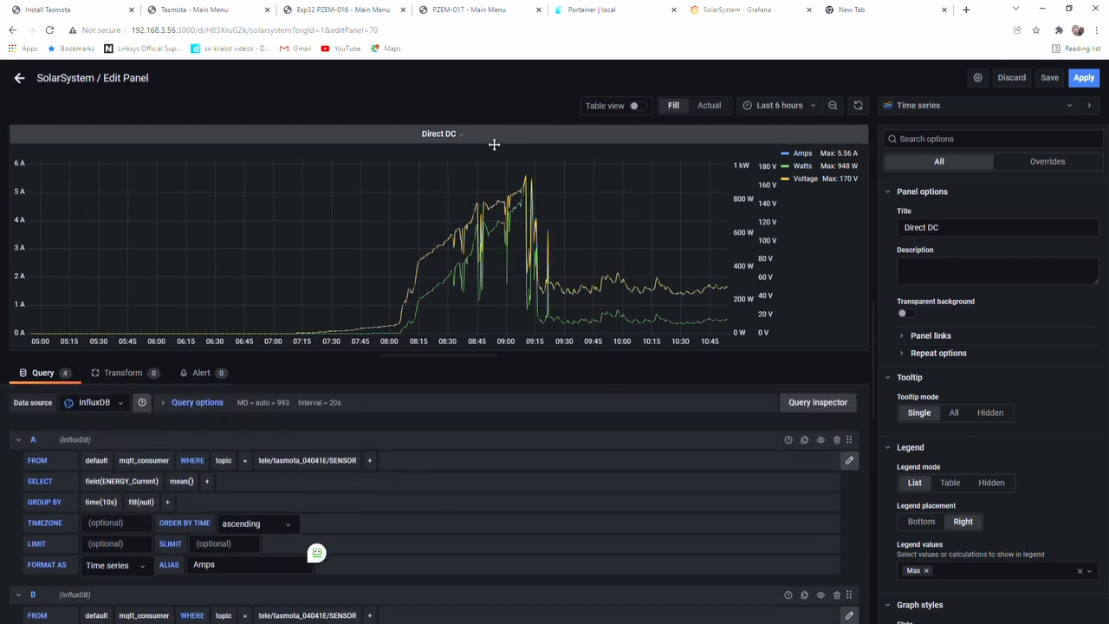
left_click(19, 77)
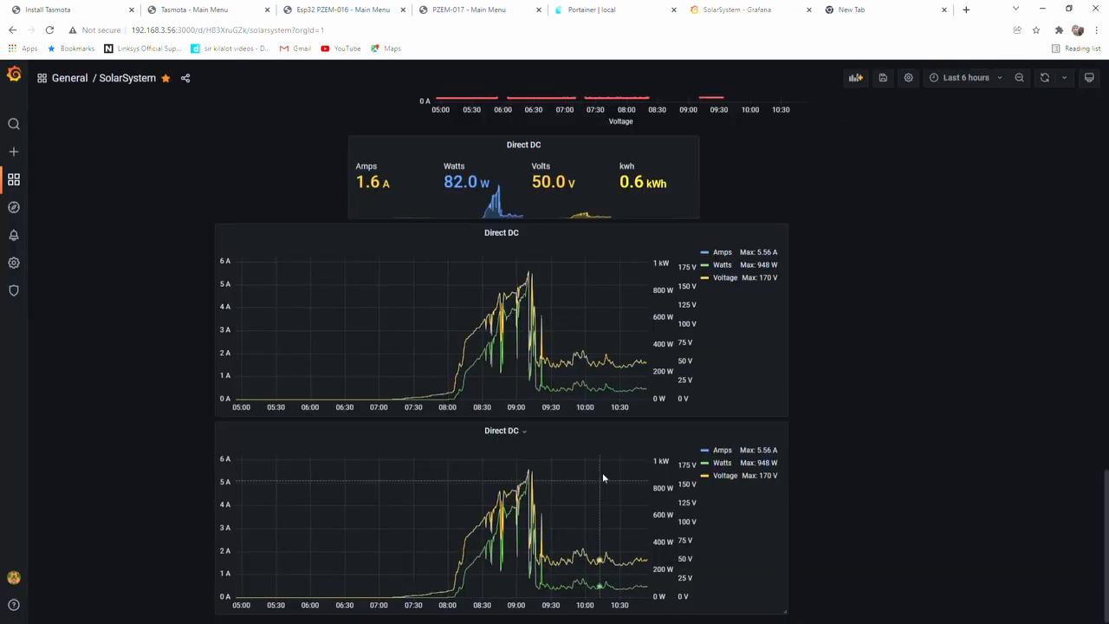
Remove the duplicated Direct DC graph panel from the dashboard and confirm the removal
left_click(531, 436)
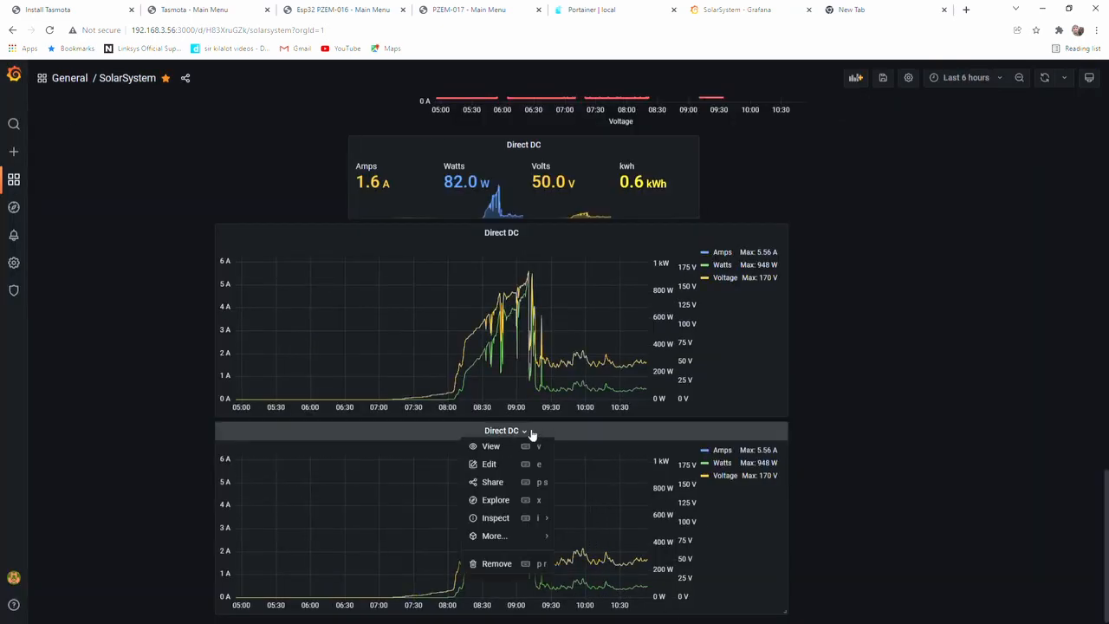
left_click(491, 565)
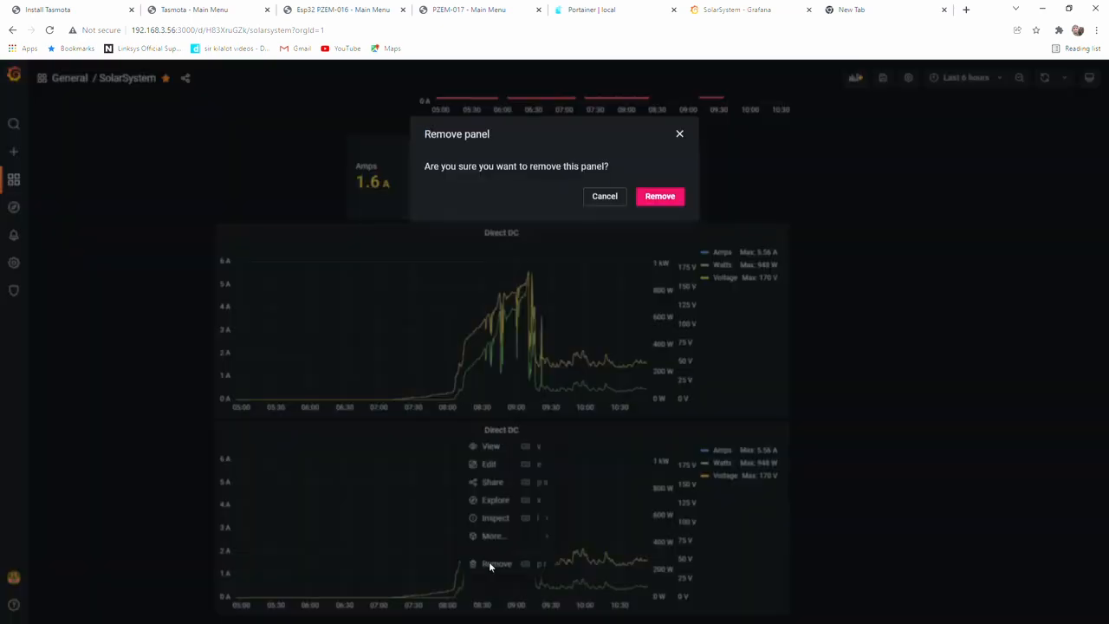
left_click(658, 200)
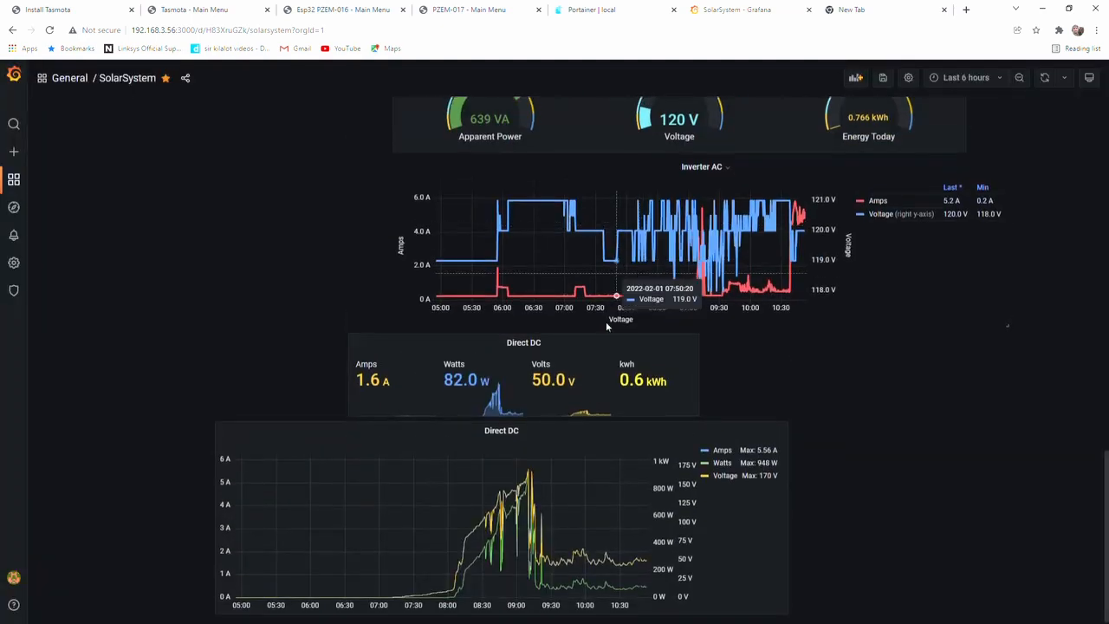
Add a new empty panel to the SolarSystem dashboard and open it for editing
scroll(815, 124, "up", 6)
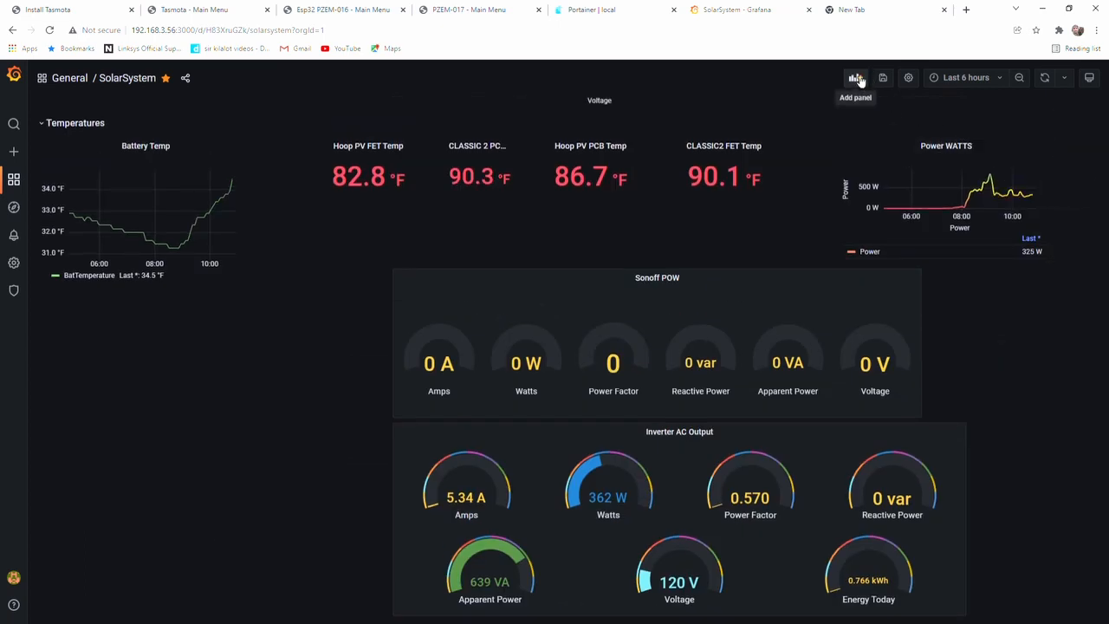
left_click(857, 78)
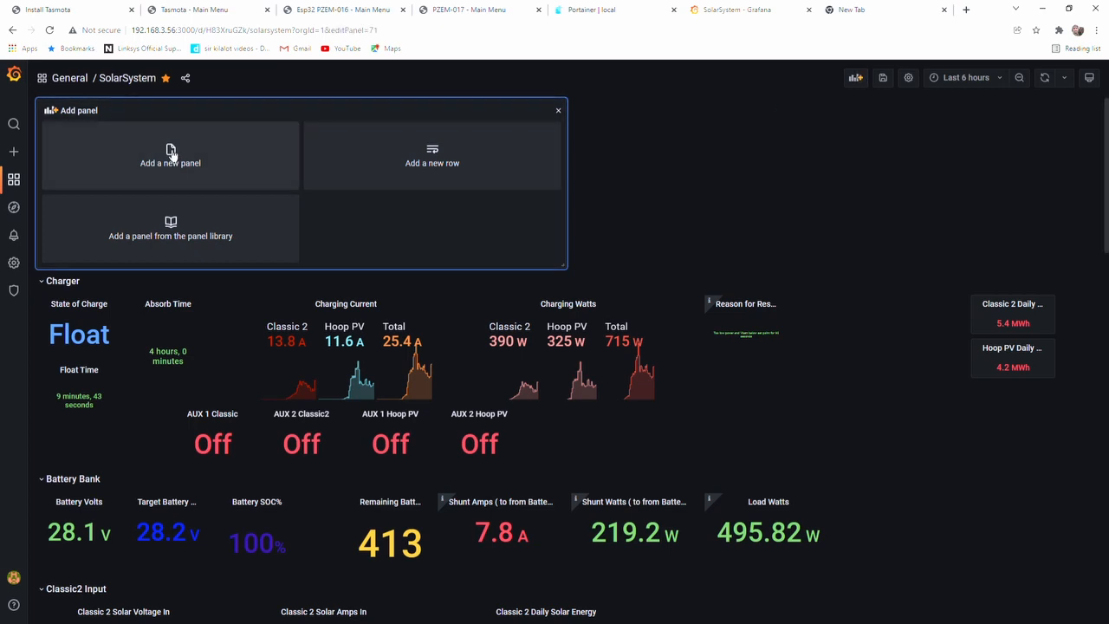
left_click(171, 154)
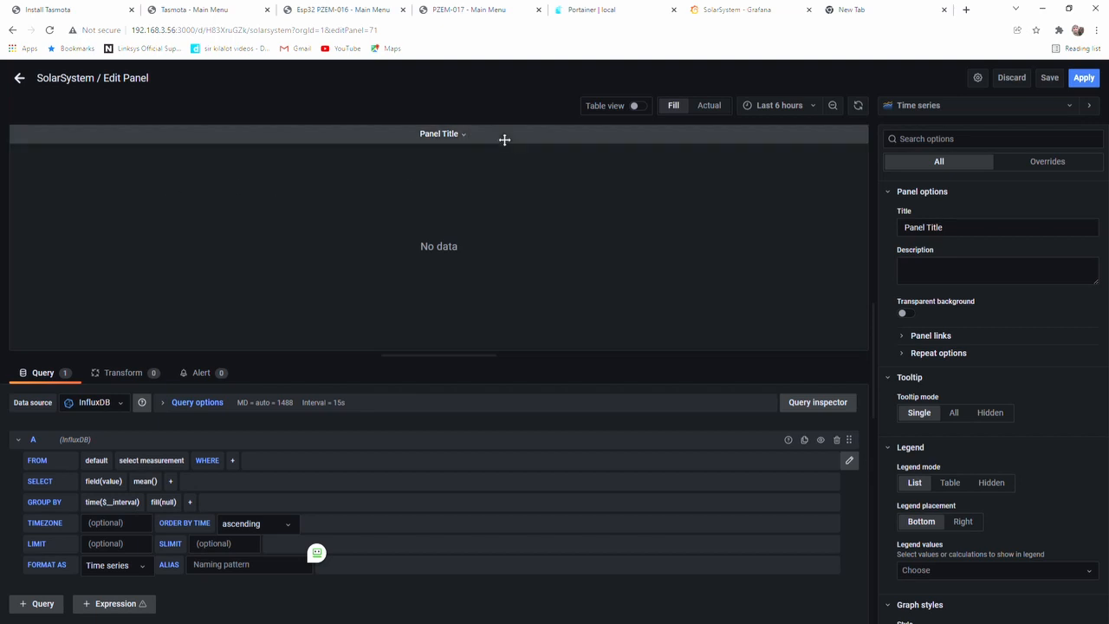
Change the new panel's title to "PZEM -016"
triple_click(936, 227)
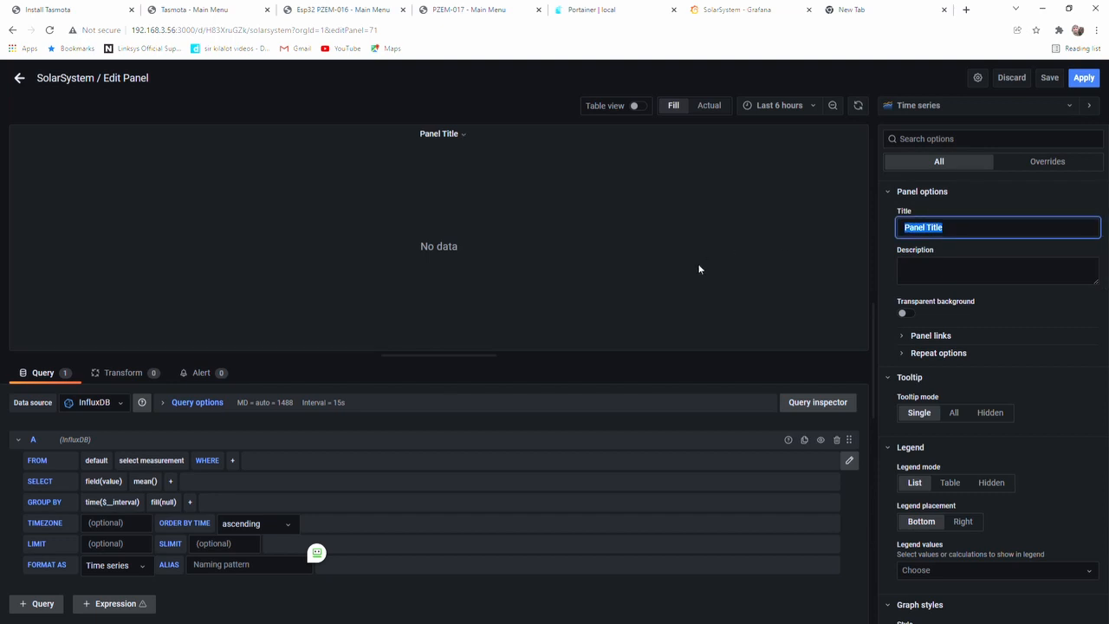
type("d")
type("ZEM -016")
left_click(693, 224)
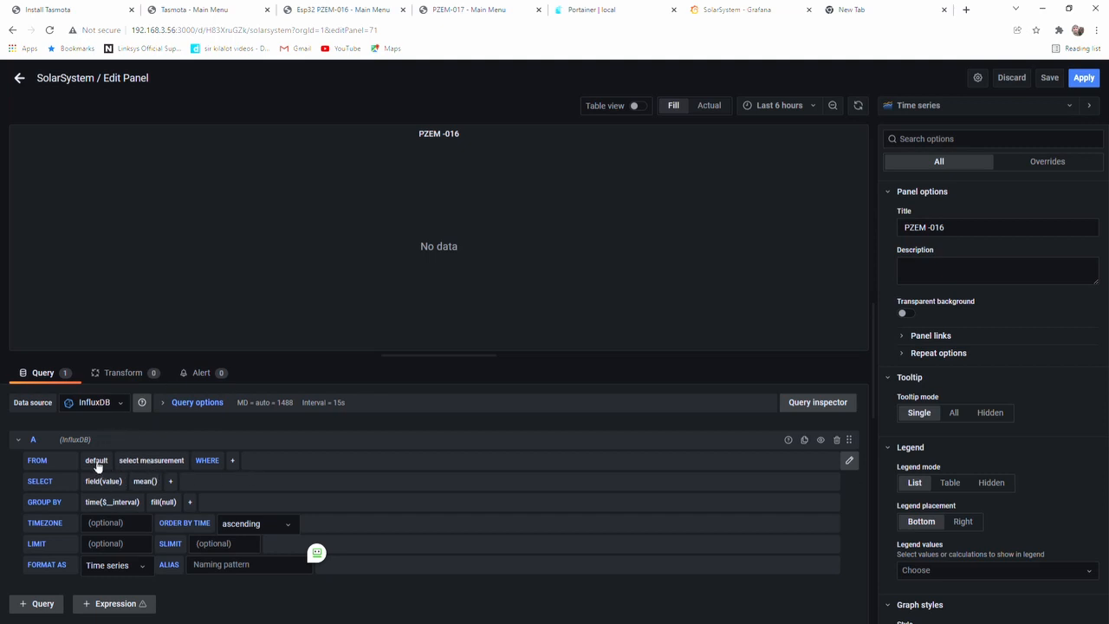
Set query A's measurement to mqtt_consumer and add a WHERE condition on the topic tag
left_click(164, 460)
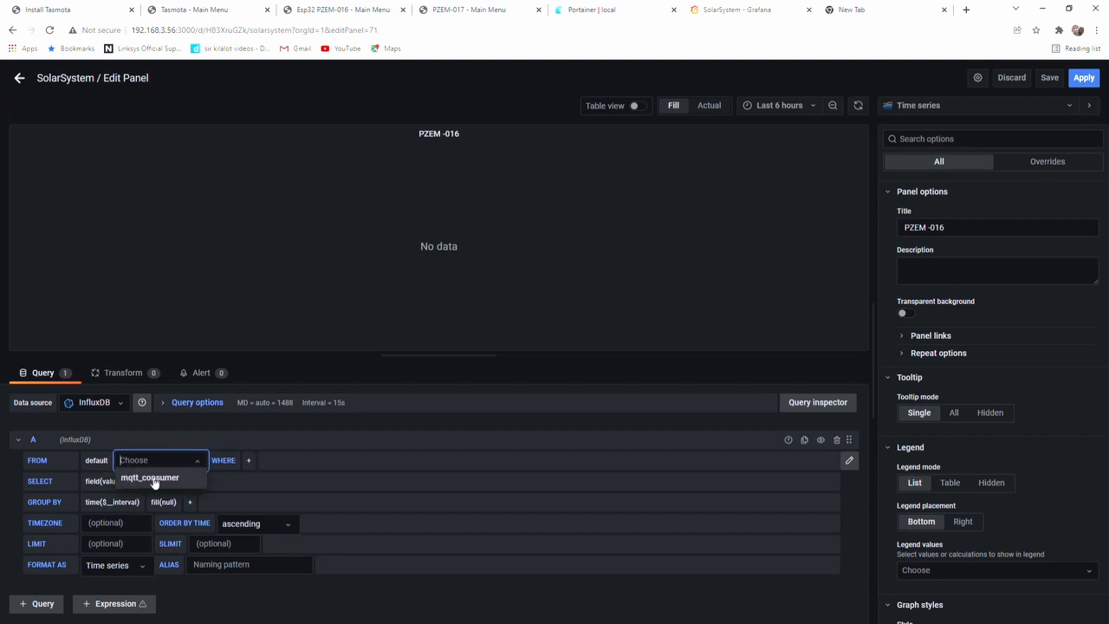
left_click(153, 478)
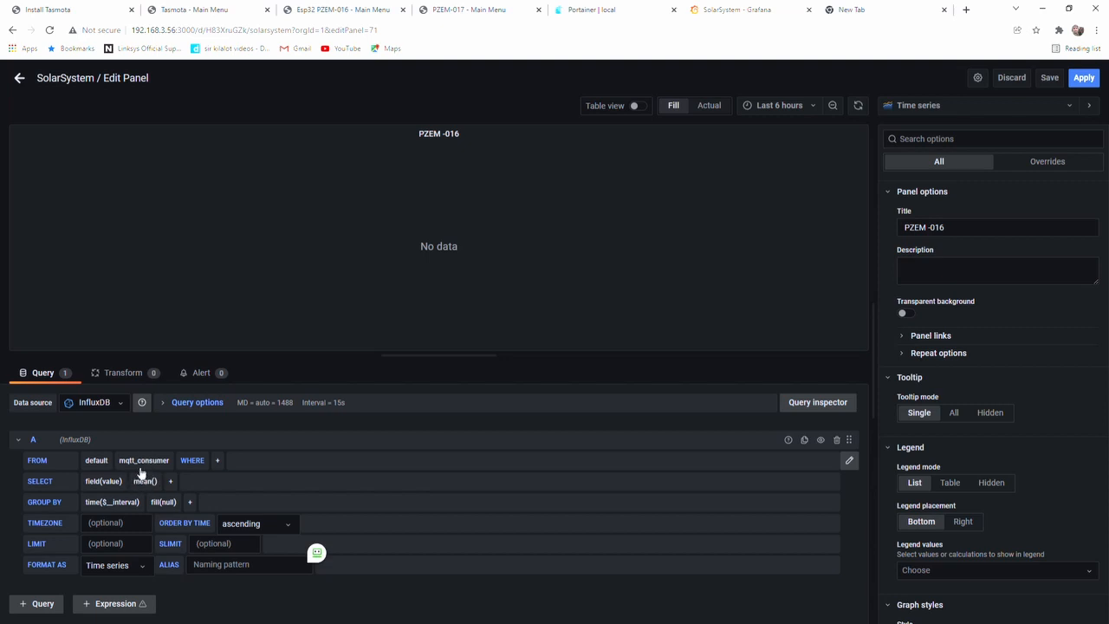
left_click(218, 461)
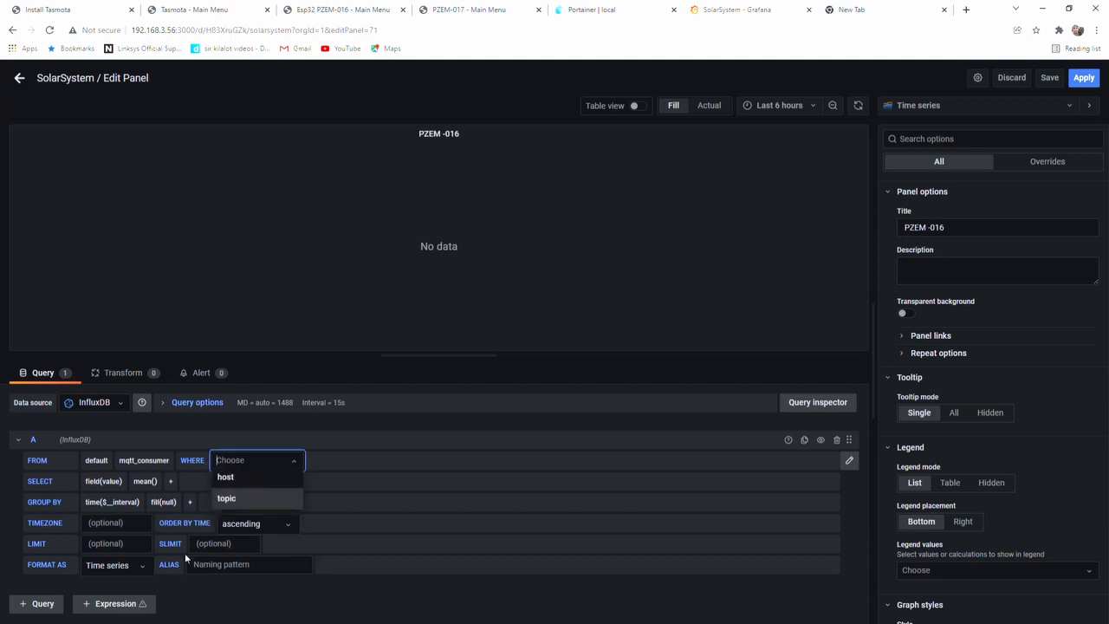
left_click(228, 500)
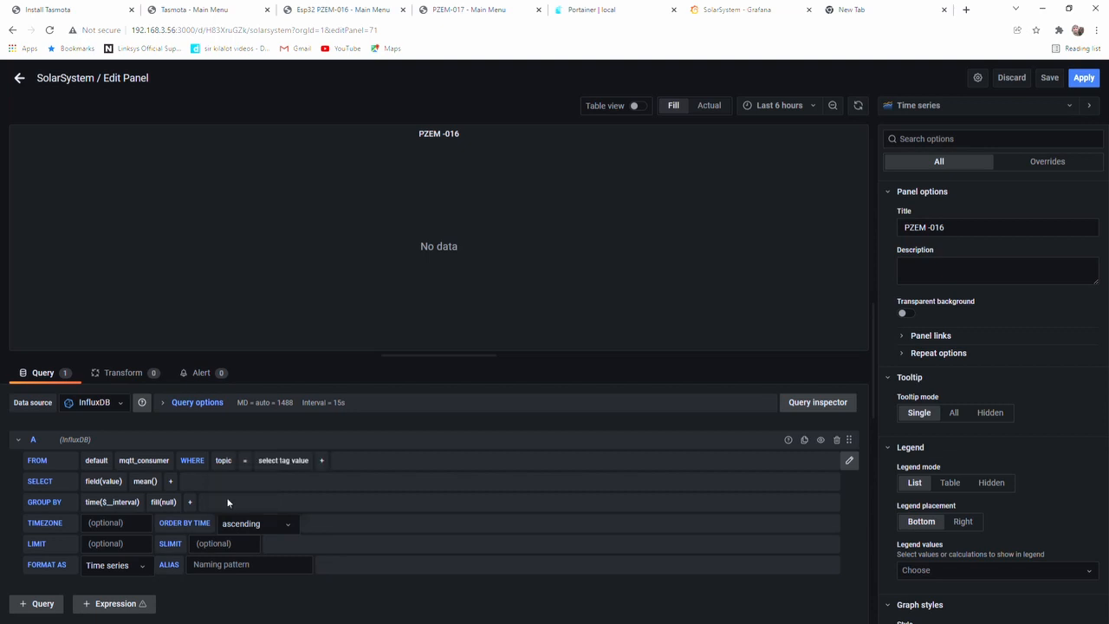
Review the available topic tag values, then look up the device's MQTT topic in the Esp32 PZEM-016 Tasmota console
left_click(284, 462)
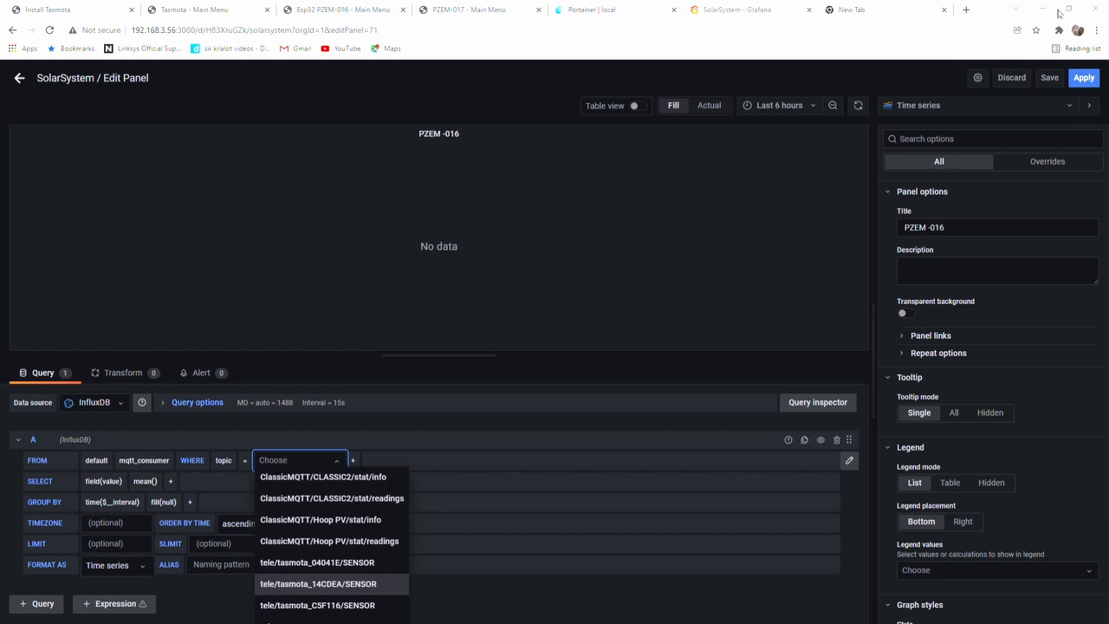
left_click(634, 286)
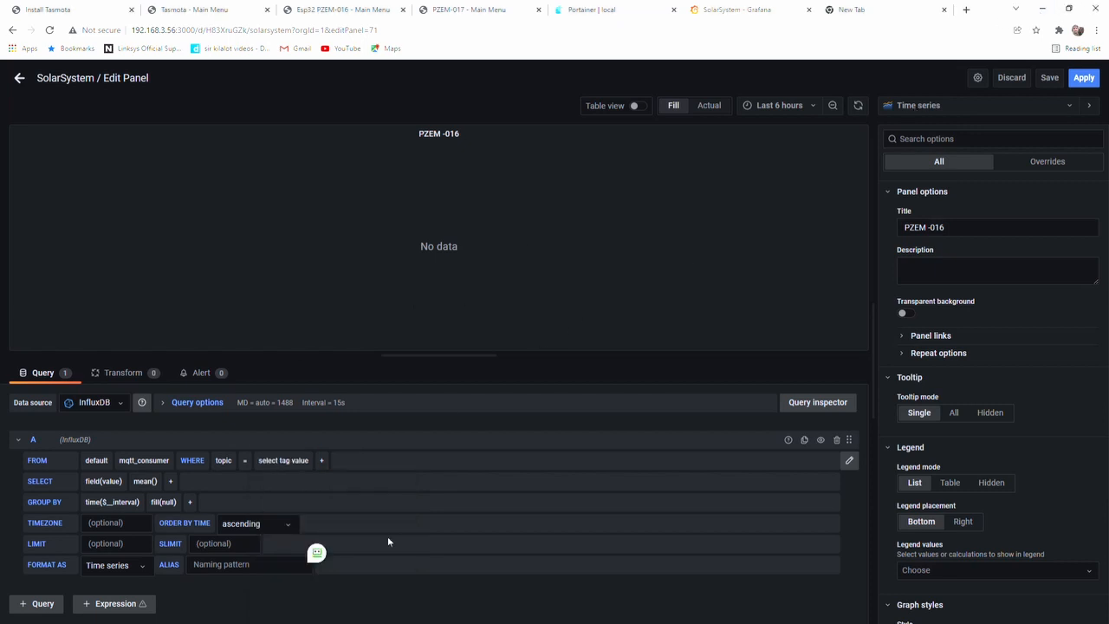
left_click(285, 459)
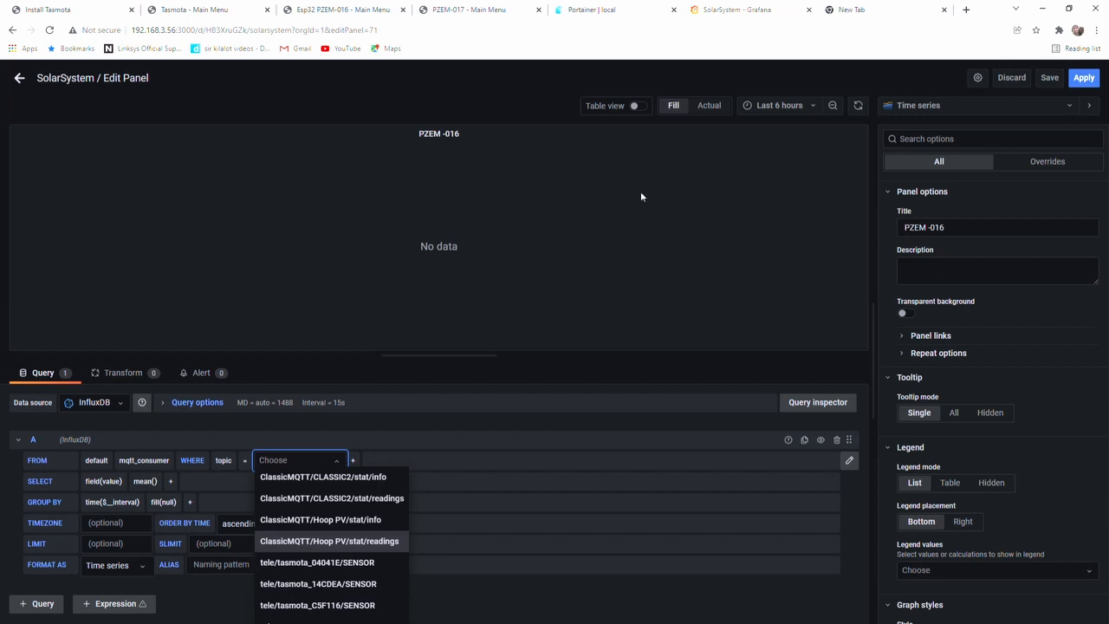
left_click(353, 10)
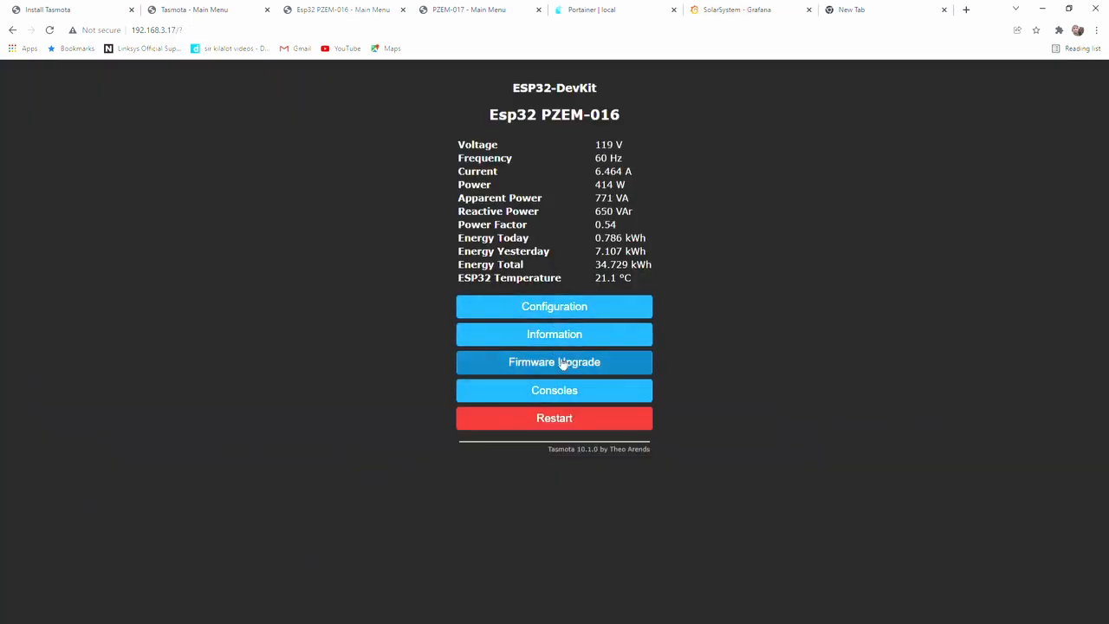
left_click(547, 390)
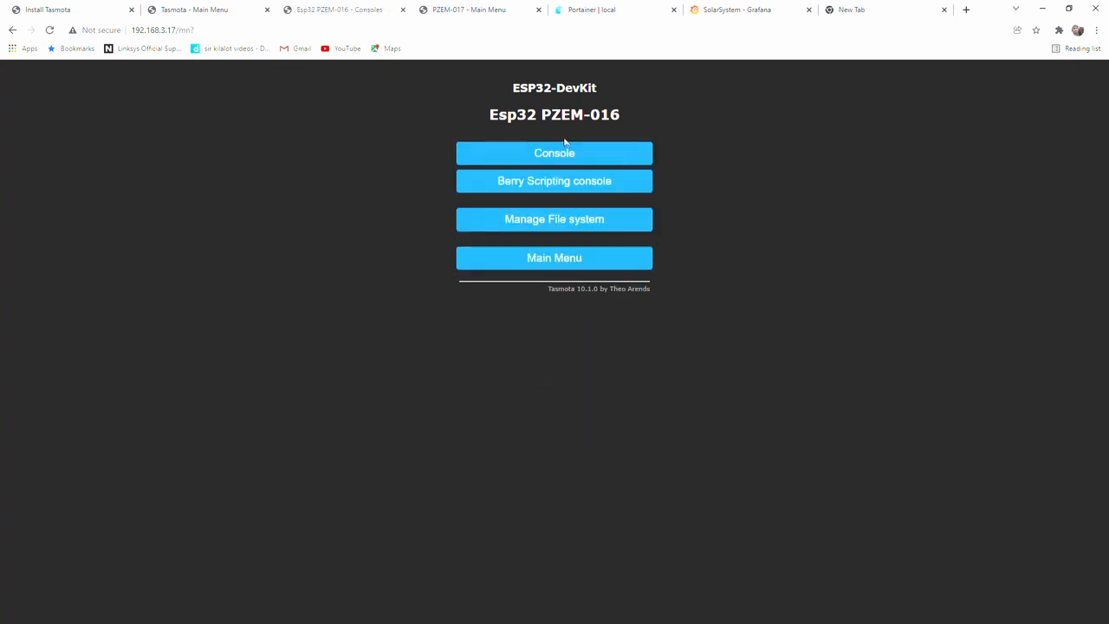
left_click(564, 151)
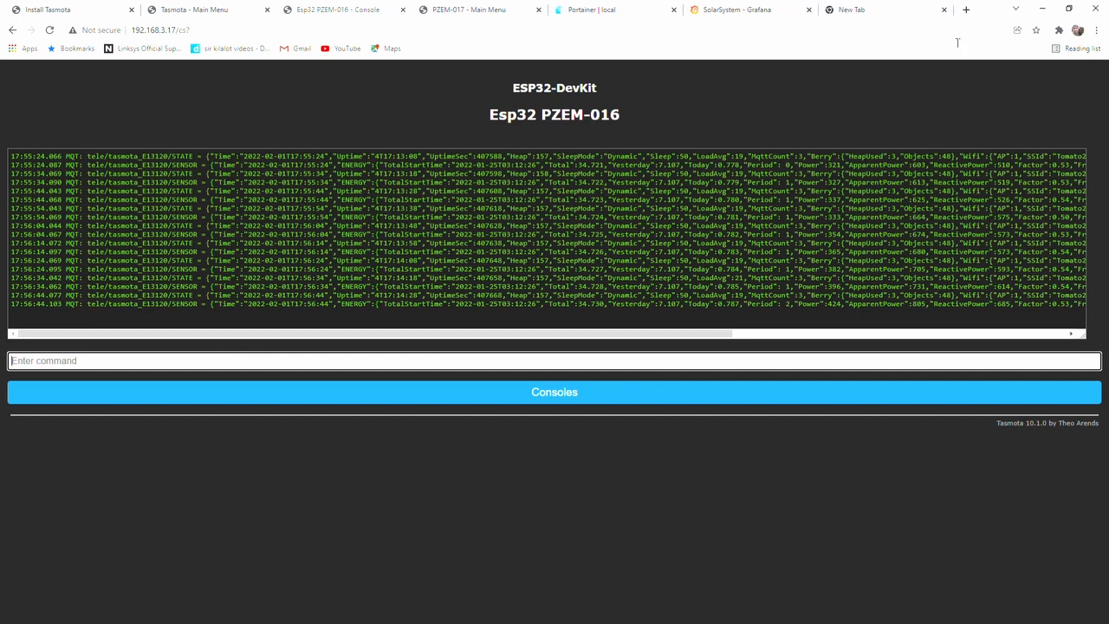
Return to the Grafana panel editor and set query A's topic condition to tele/tasmota_E13120/SENSOR
left_click(763, 16)
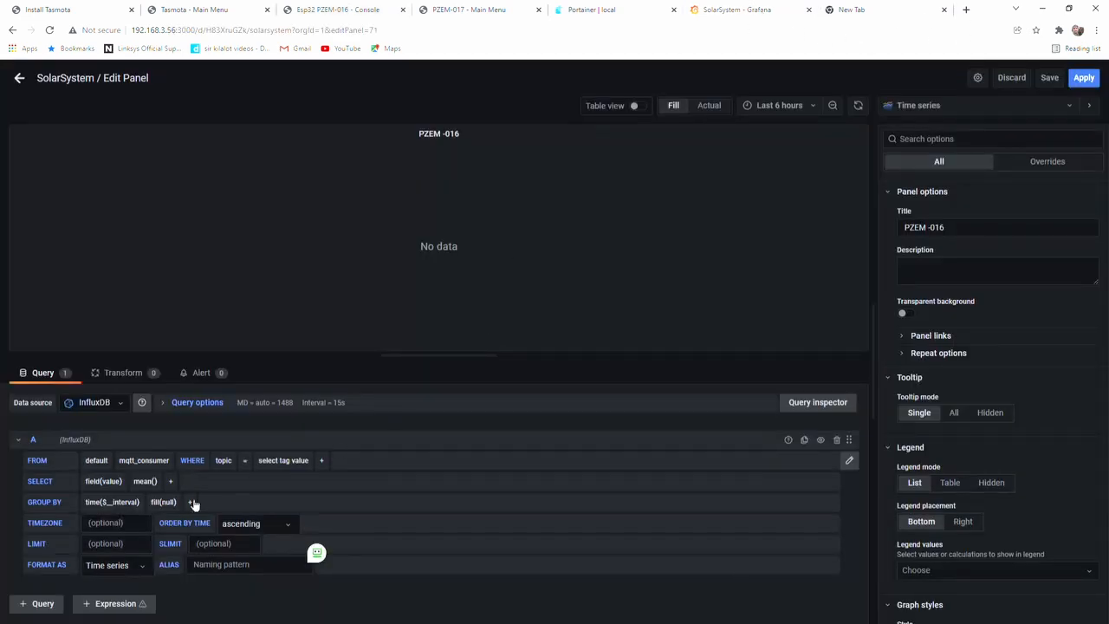
left_click(278, 459)
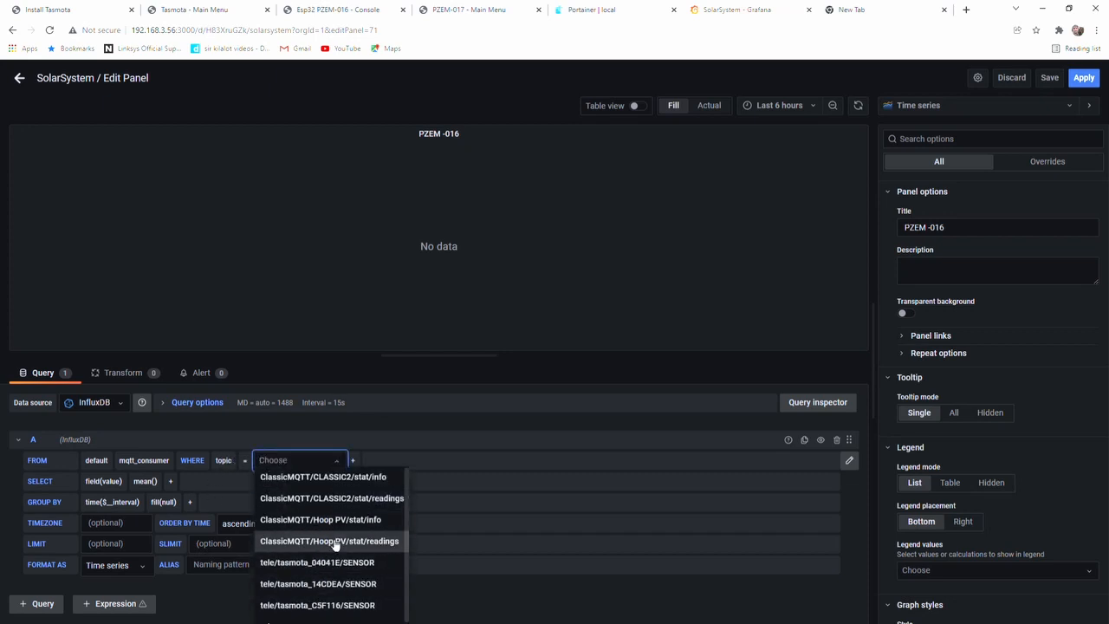
scroll(332, 557, "down", 1)
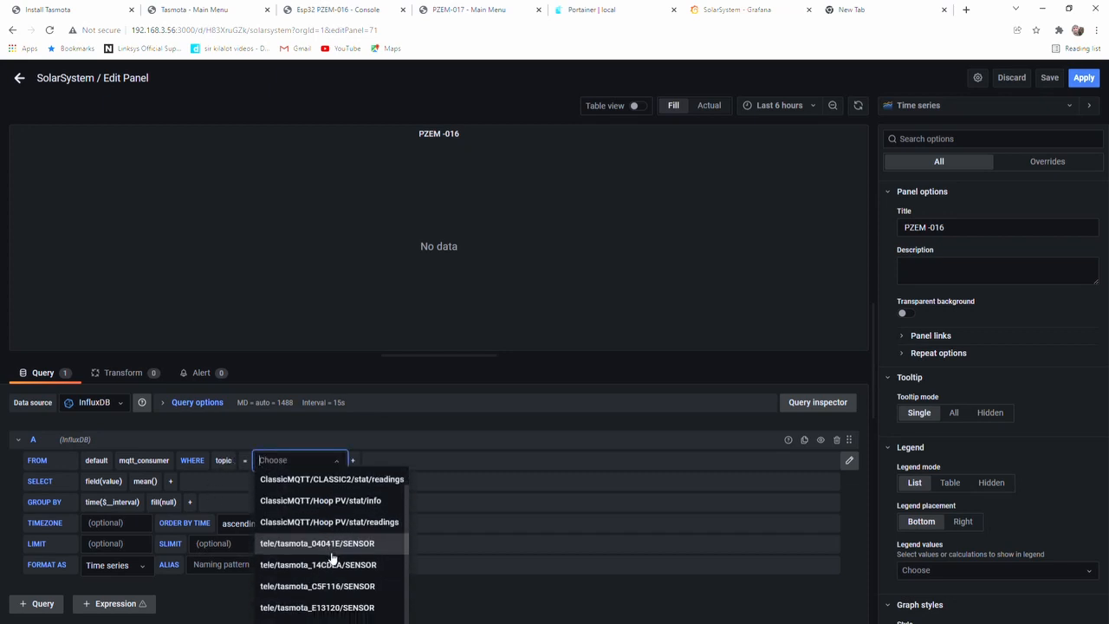
left_click(318, 608)
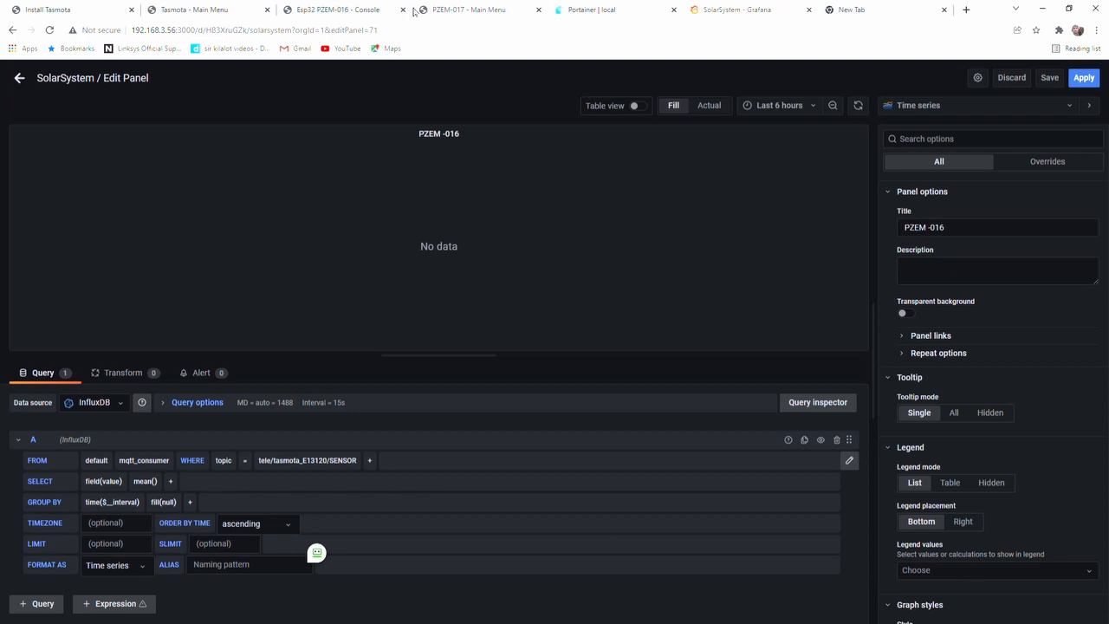
Examine the sensor fields logged in the Esp32 PZEM-016 Tasmota console and return to the Grafana panel editor
left_click(346, 13)
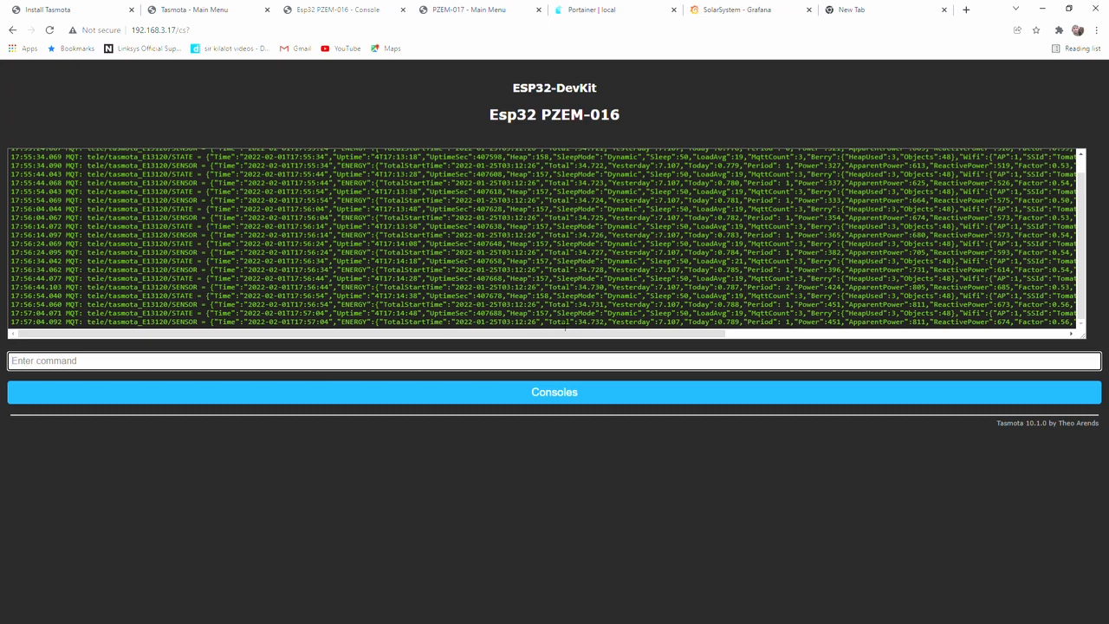
left_click_drag(652, 331, 918, 331)
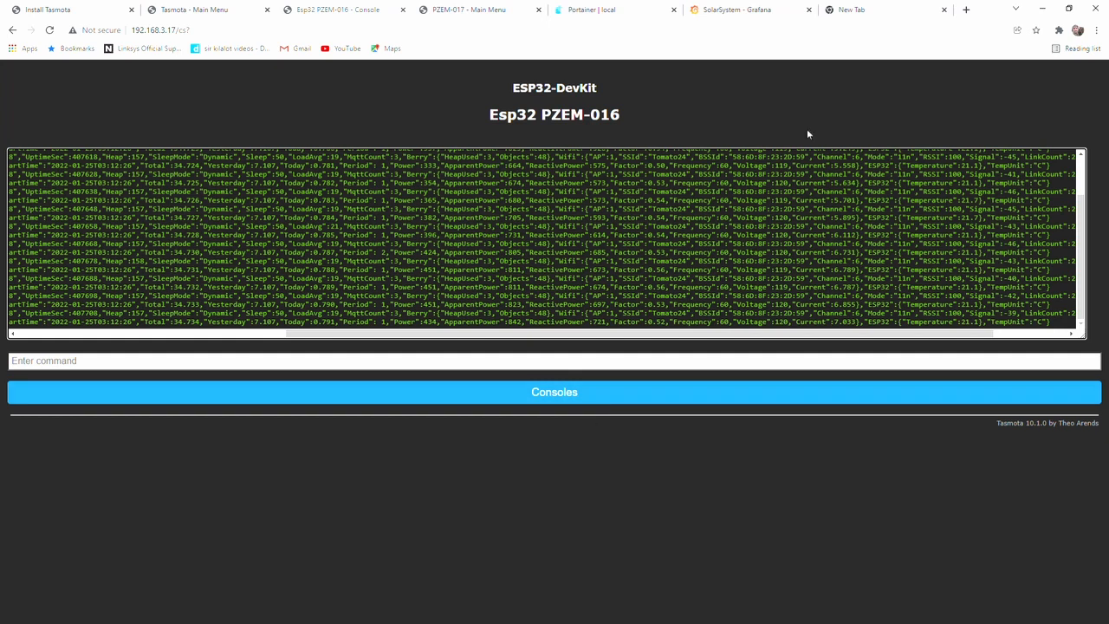
left_click(750, 12)
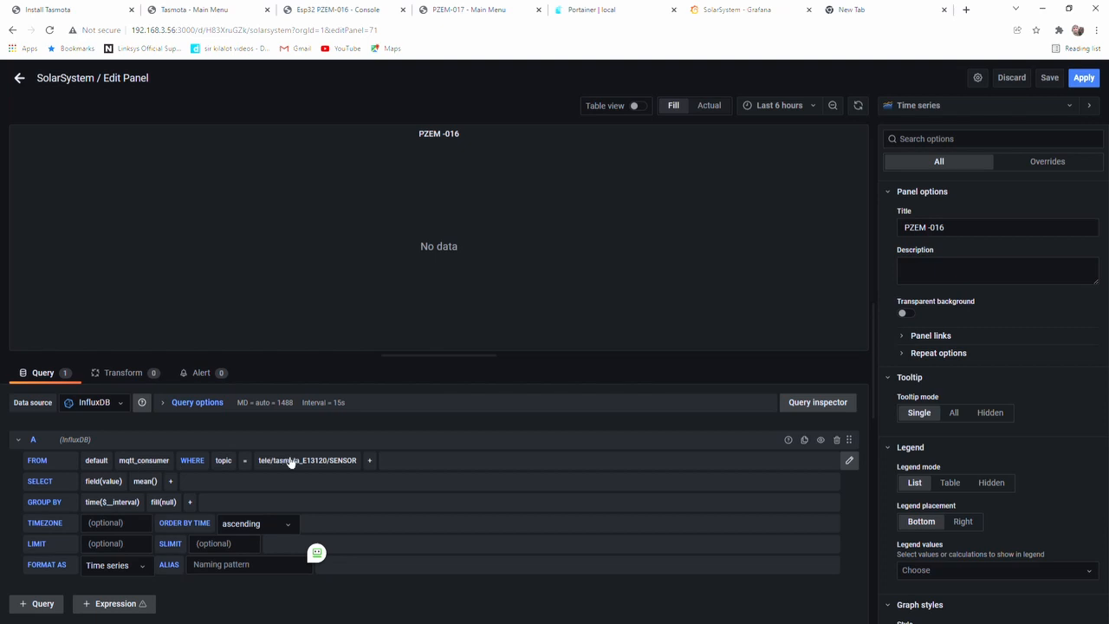
Select ENERGY_Current as the field of query A
left_click(112, 481)
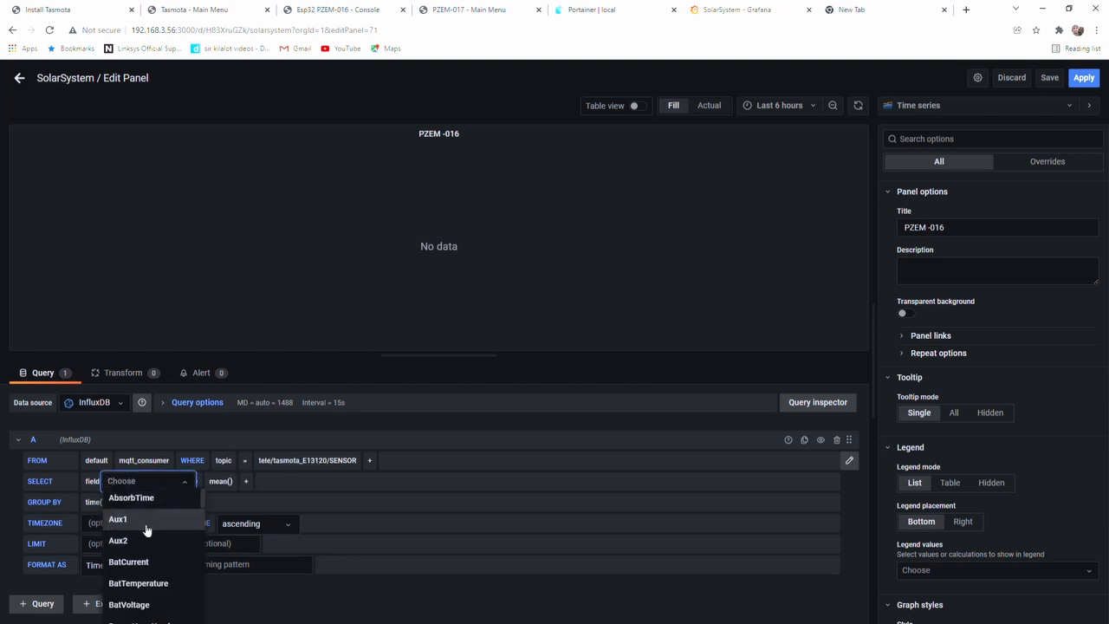
scroll(141, 525, "down", 2)
scroll(143, 531, "down", 5)
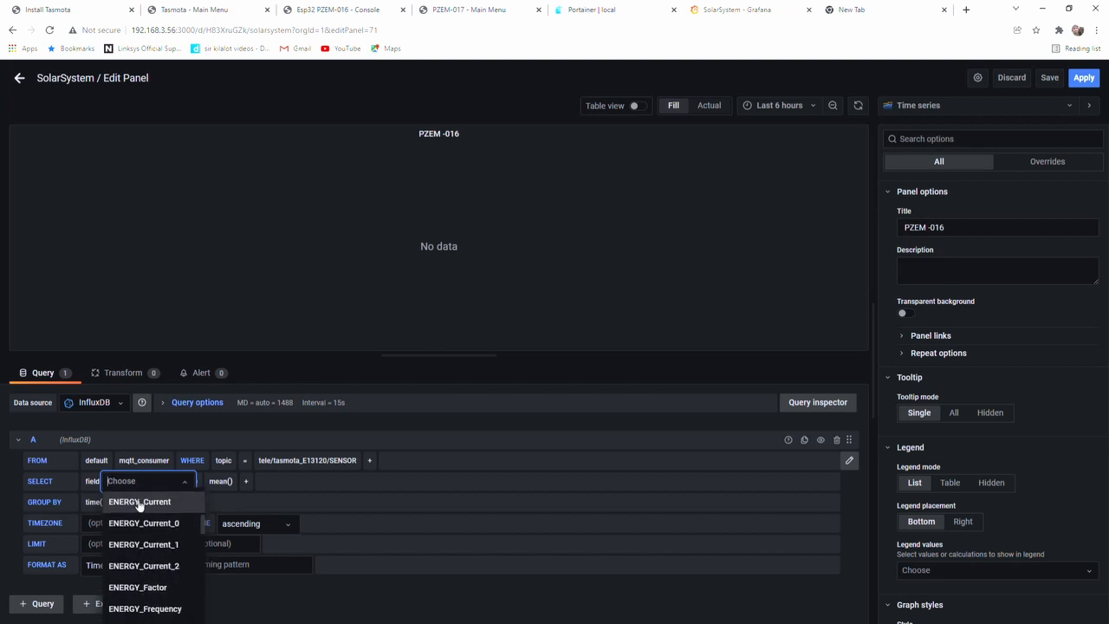
left_click(140, 502)
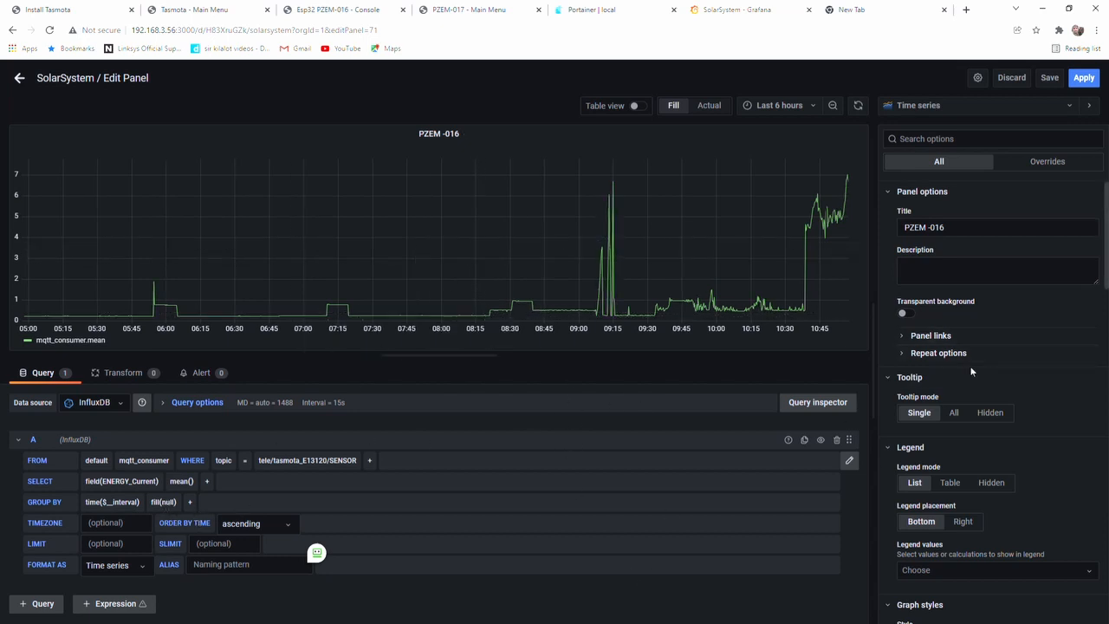
Set the graph's line width to 2 and fill opacity to 10, with the Solid line style
scroll(971, 371, "down", 4)
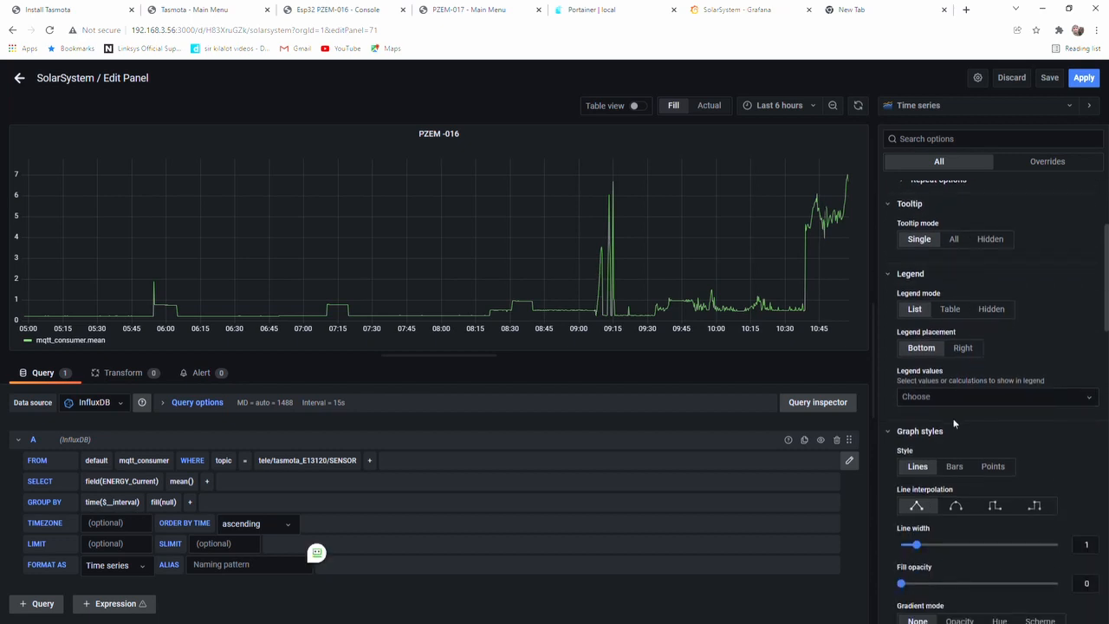
scroll(954, 425, "down", 4)
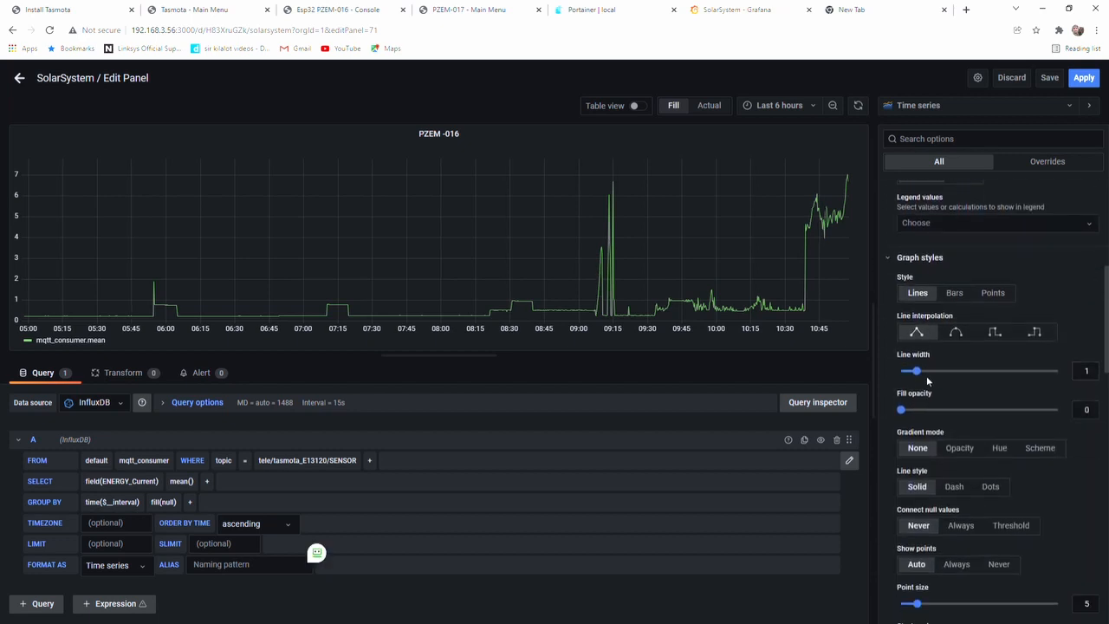
left_click_drag(947, 374, 933, 375)
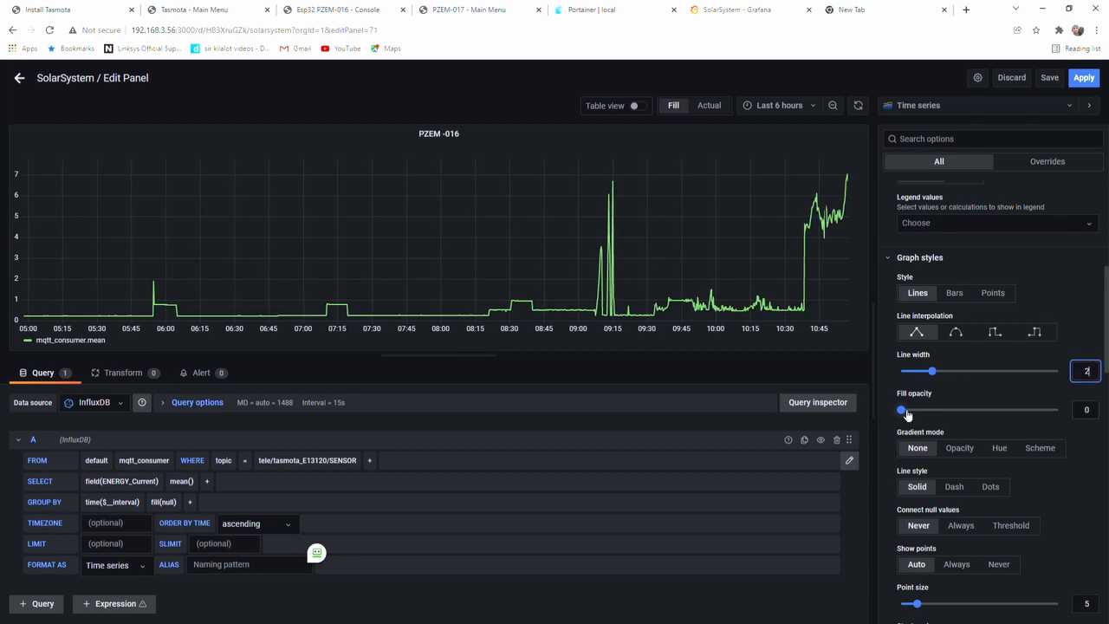
mouse_move(907, 414)
left_mouse_down()
mouse_move(948, 411)
mouse_move(917, 410)
left_mouse_up()
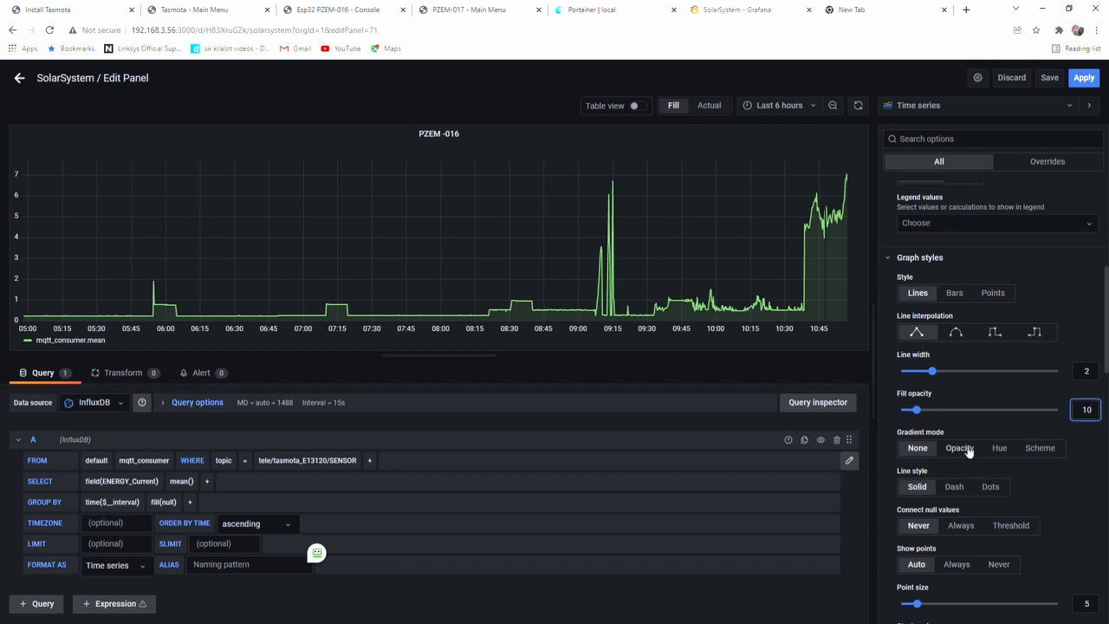
scroll(963, 466, "down", 1)
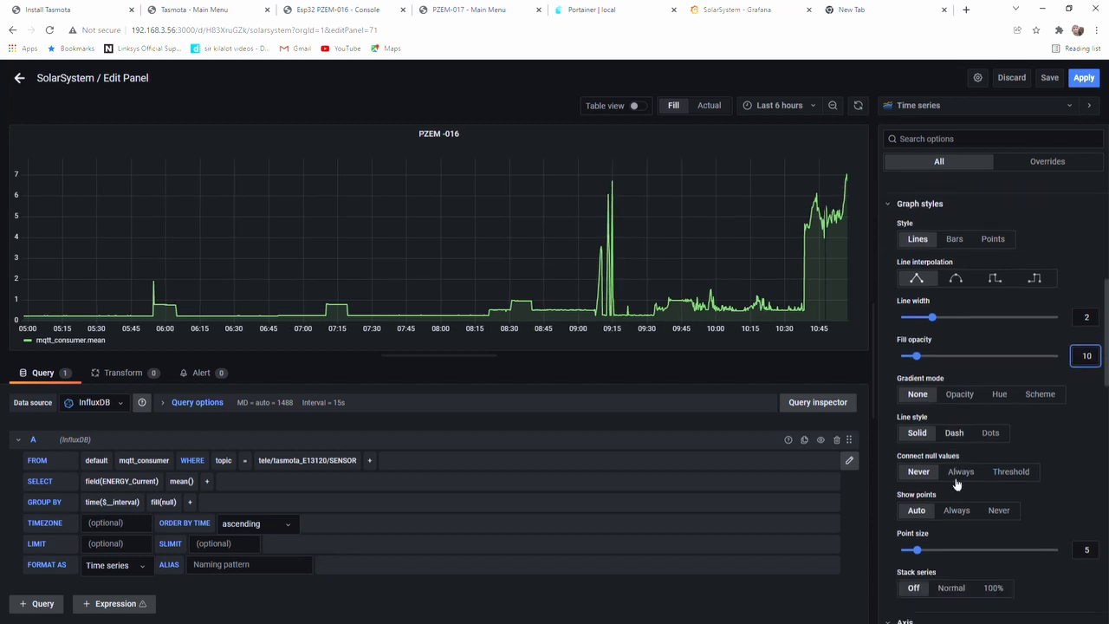
left_click(960, 431)
left_click(917, 432)
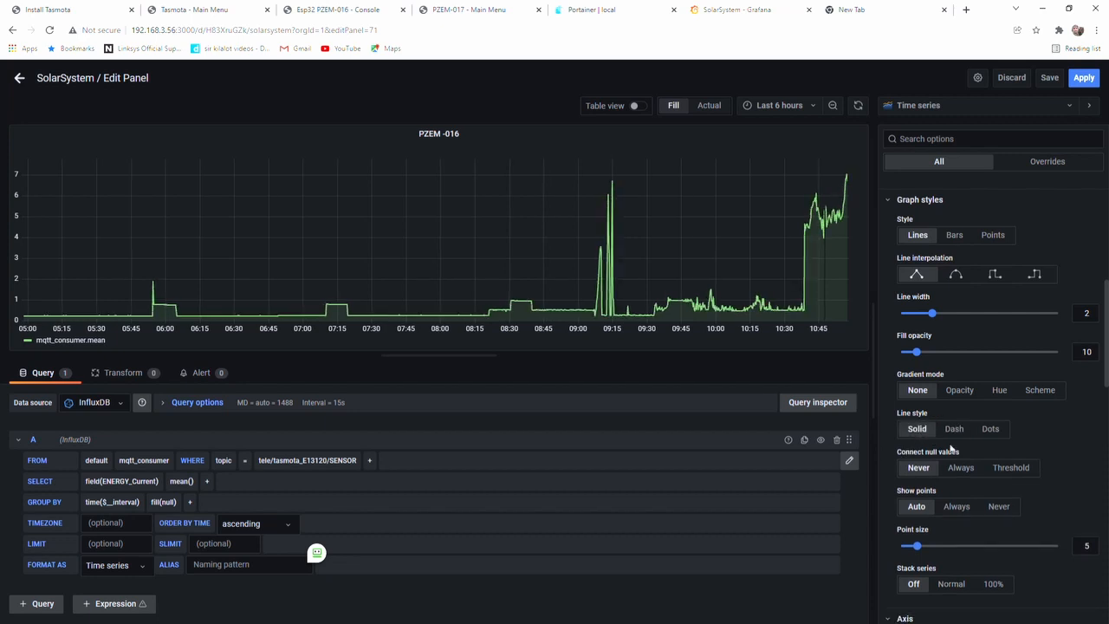
Give query A the alias "amps" and apply it to the graph's legend
scroll(969, 492, "down", 4)
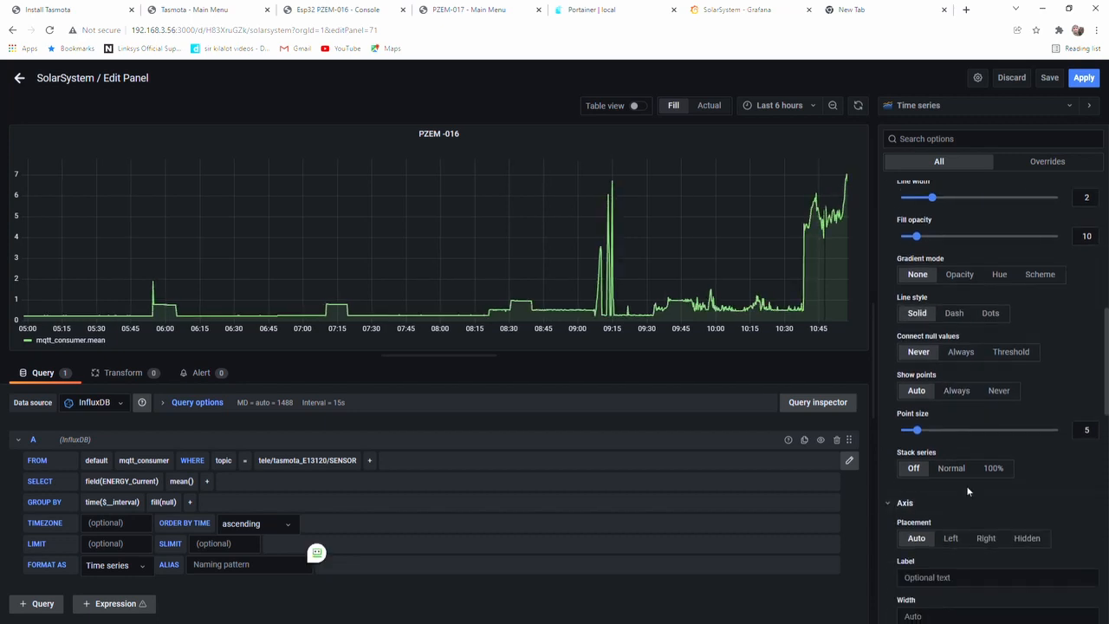
scroll(968, 493, "down", 4)
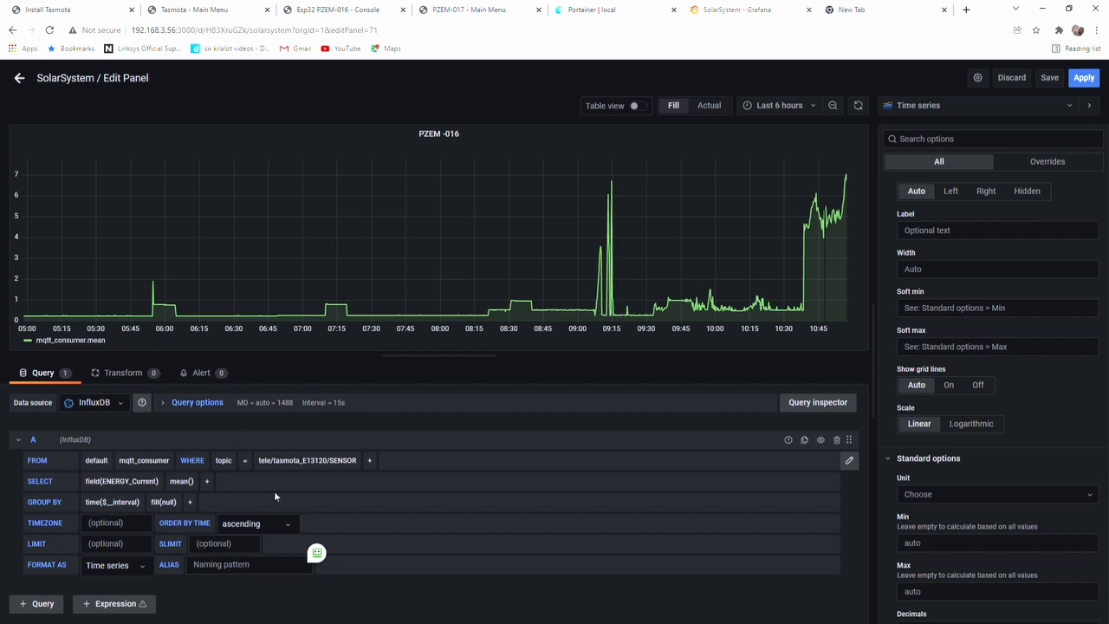
left_click(234, 564)
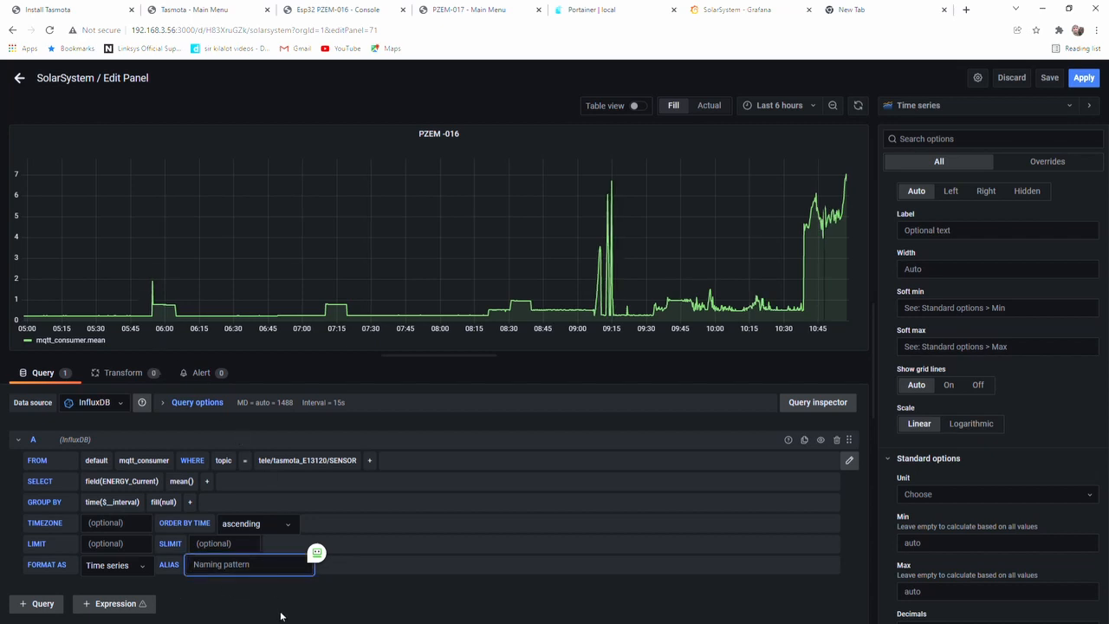
type("cur")
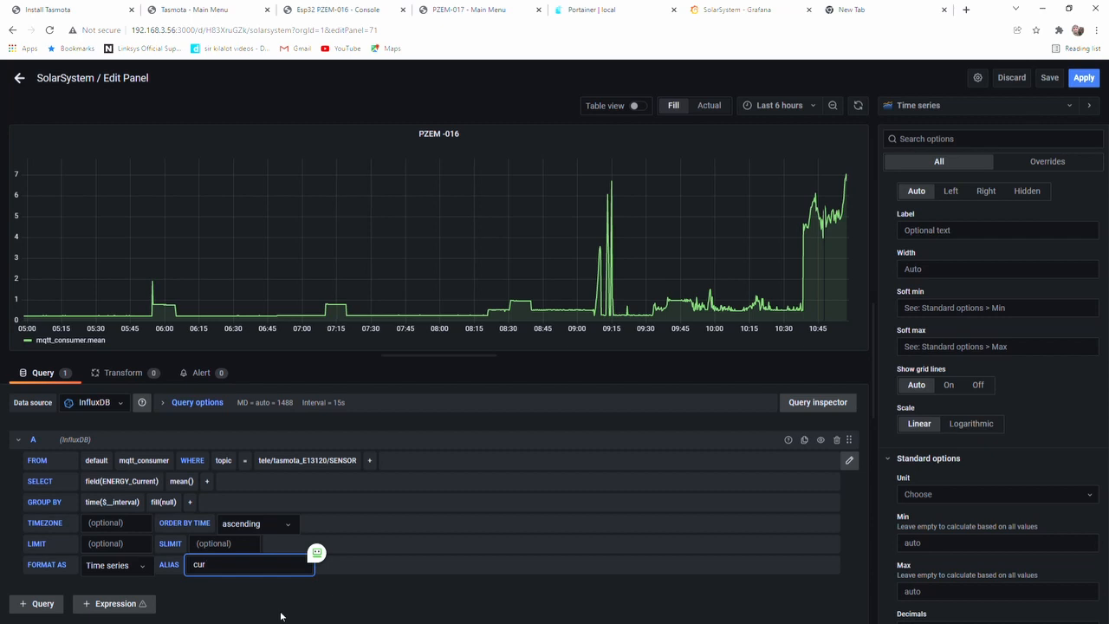
key("BackSpace")
type("amps")
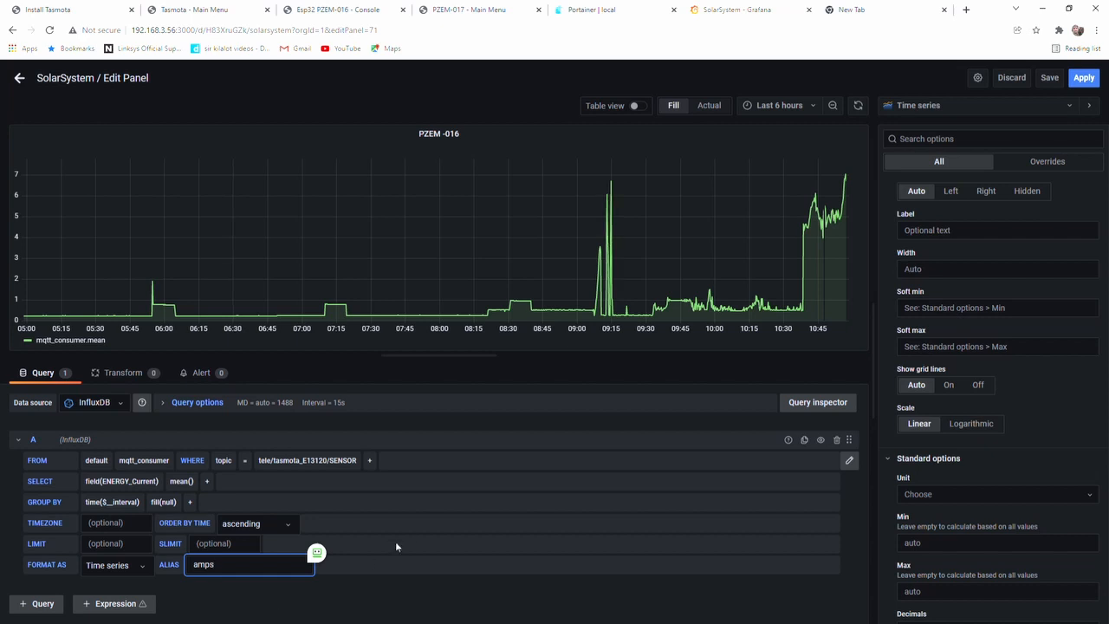
left_click(486, 369)
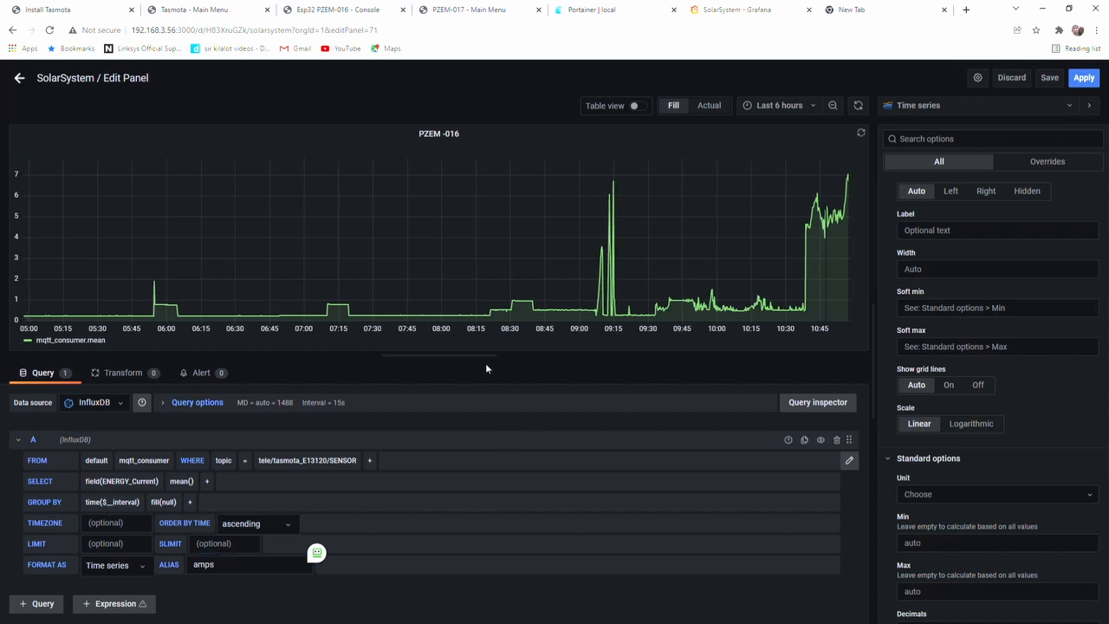
Set the panel's standard unit to Ampere (A) from the Energy category
left_click(1094, 496)
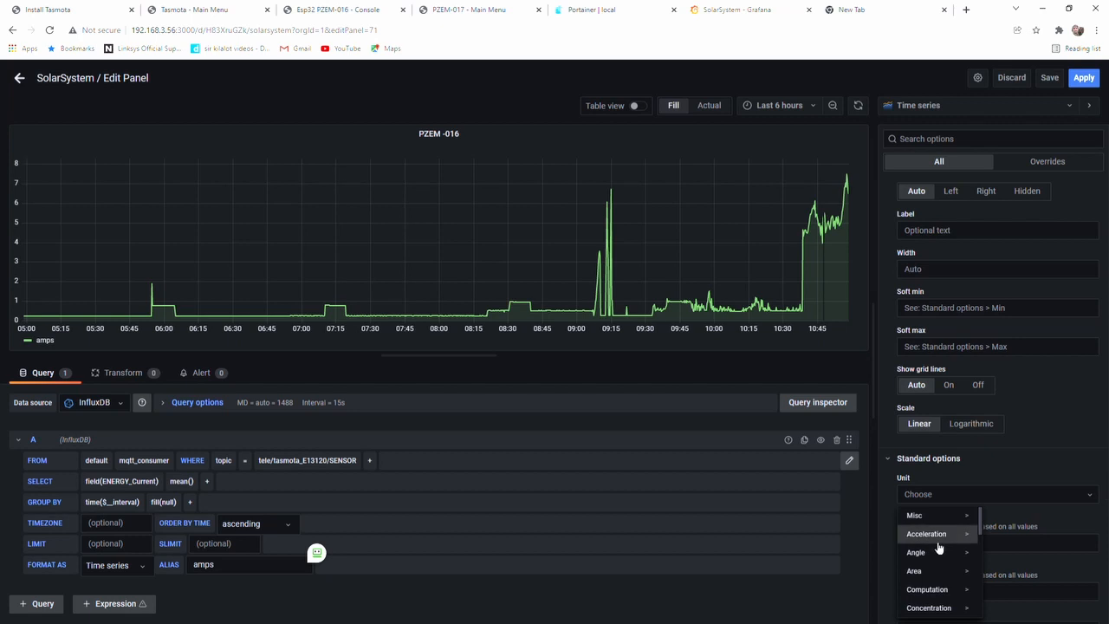
scroll(947, 494, "down", 1)
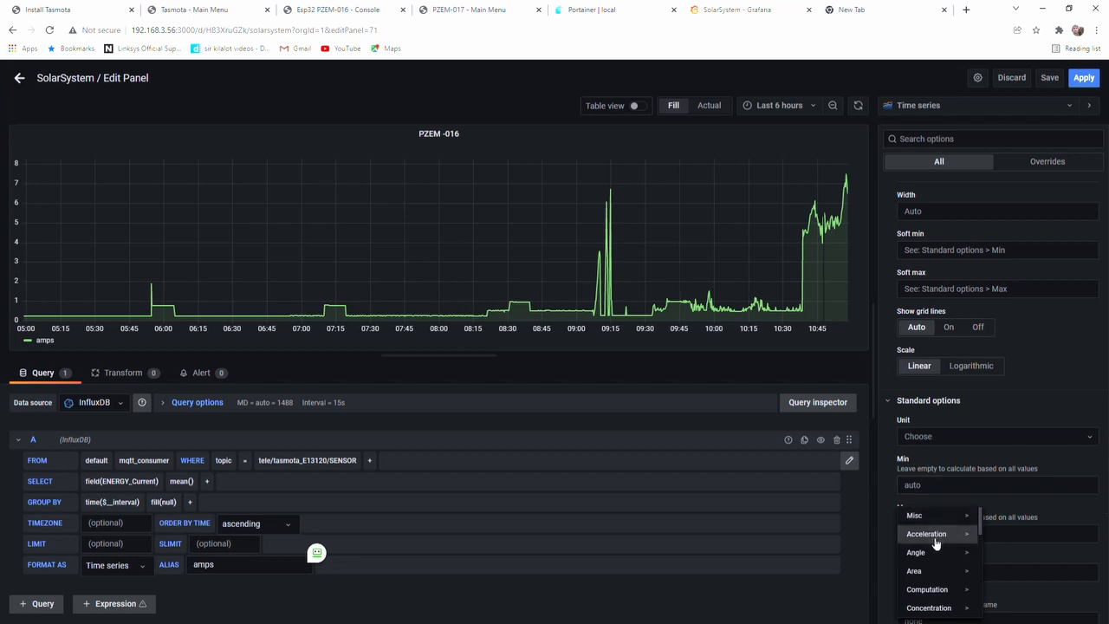
scroll(936, 543, "down", 4)
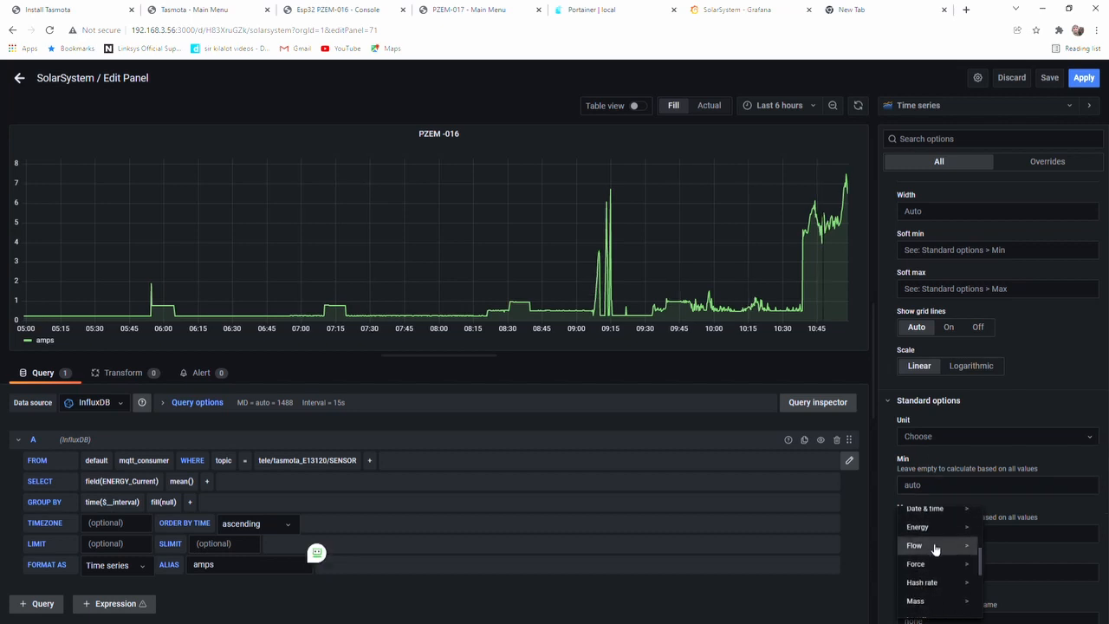
left_click(933, 531)
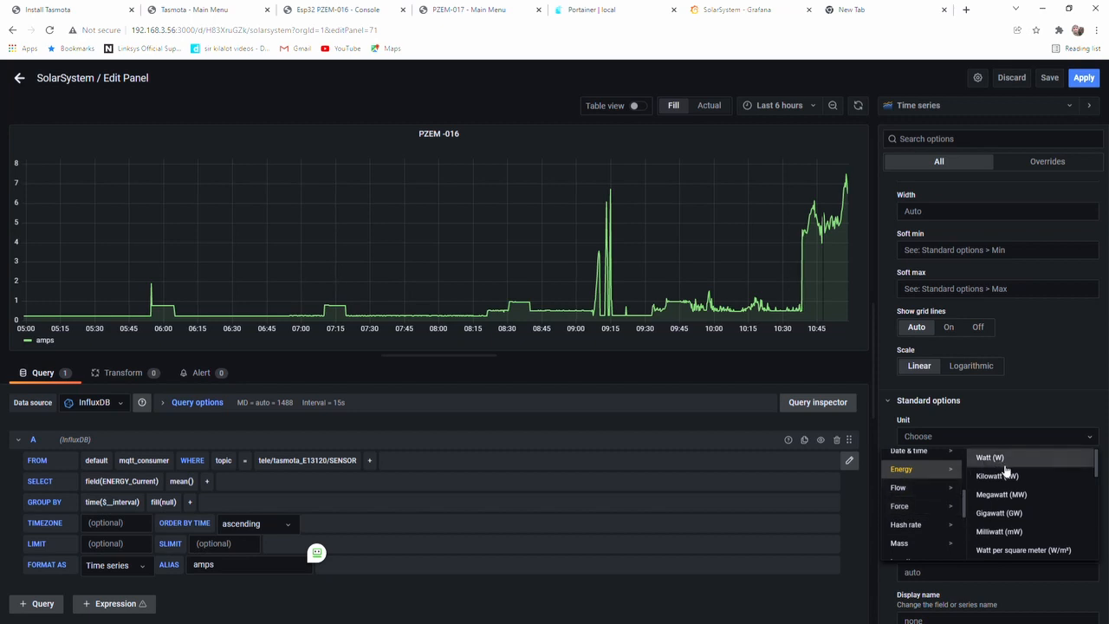
scroll(1007, 487, "down", 4)
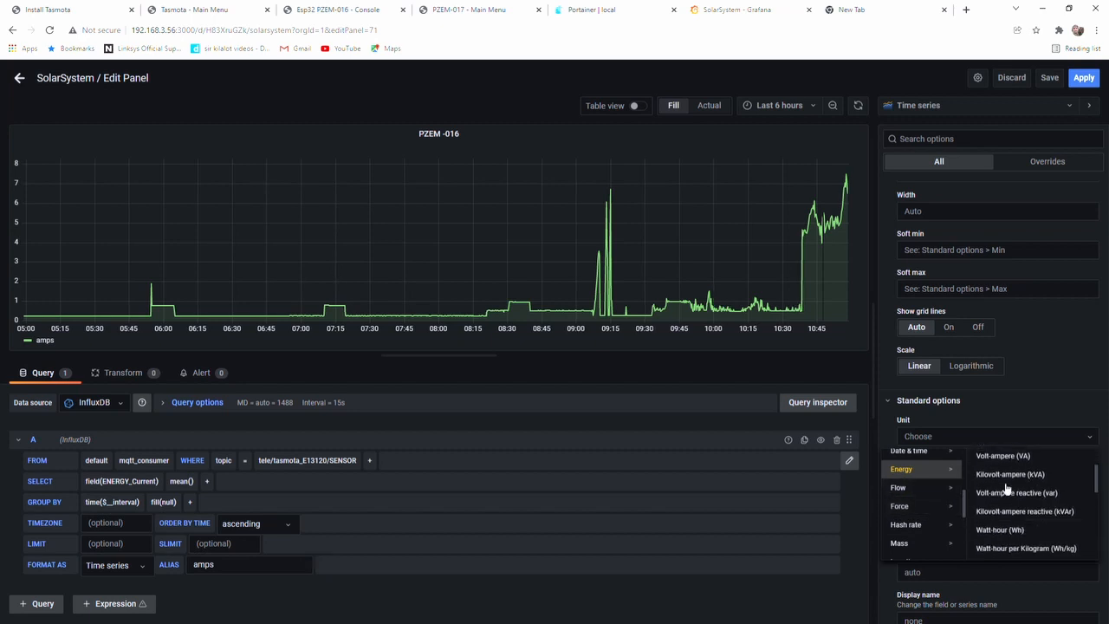
scroll(1005, 492, "down", 2)
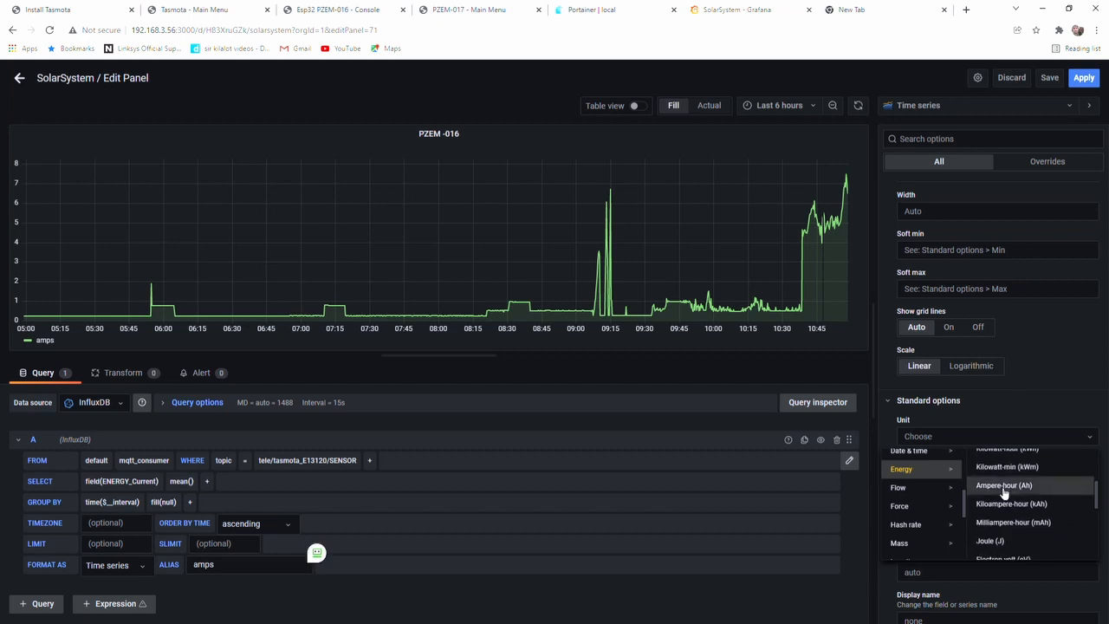
scroll(1005, 492, "down", 3)
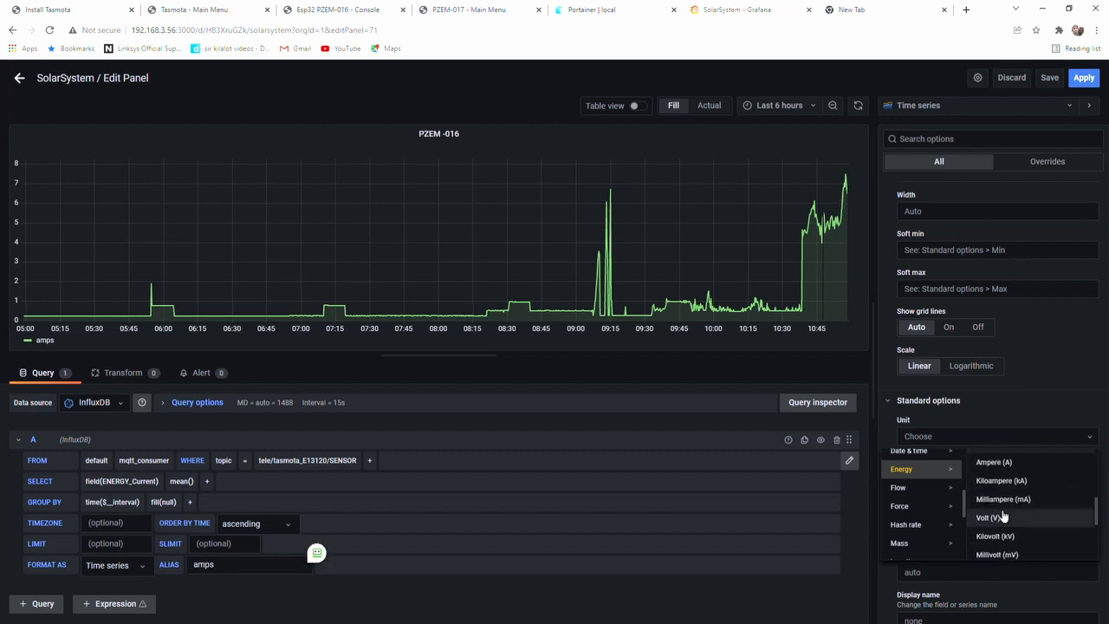
left_click(997, 462)
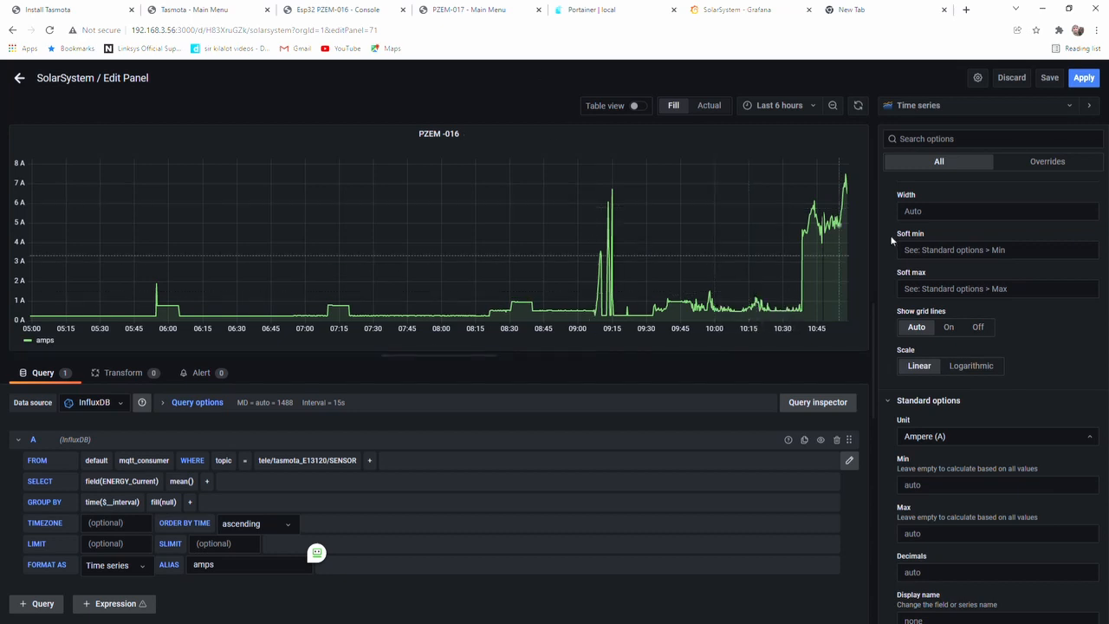
Duplicate query A to add a second query to the panel
scroll(1023, 407, "up", 3)
scroll(1013, 405, "up", 2)
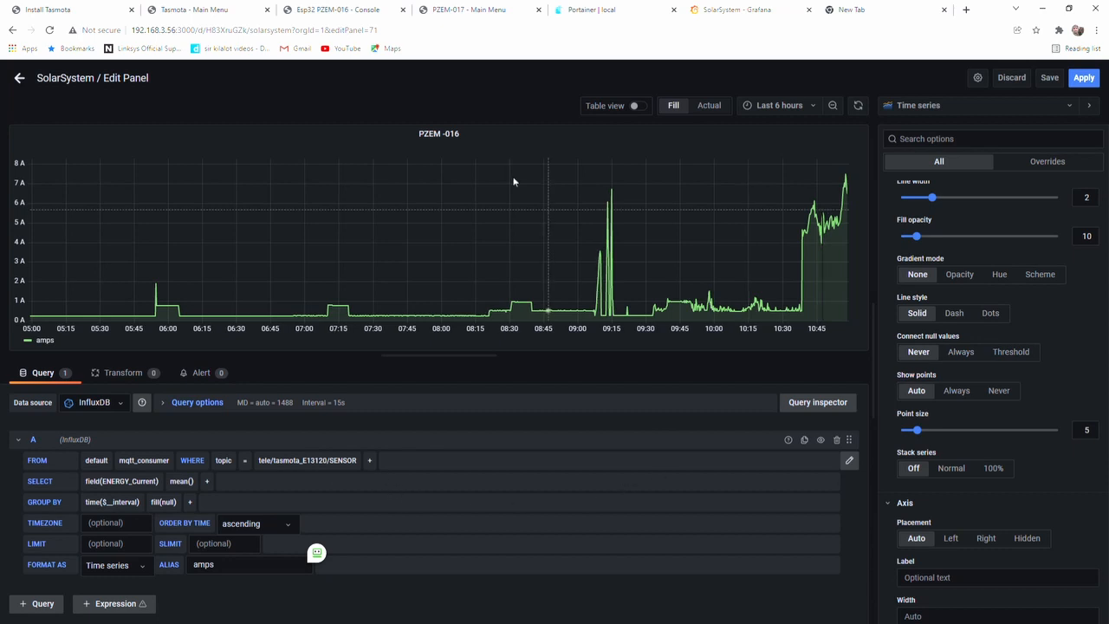
left_click(808, 440)
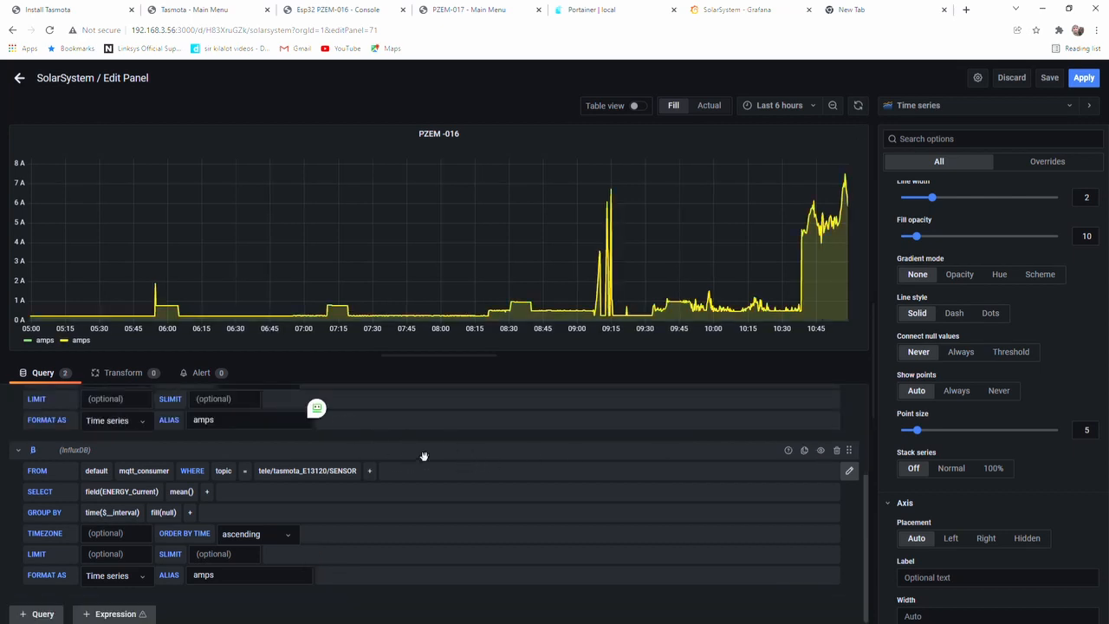
scroll(432, 426, "up", 1)
scroll(433, 416, "down", 2)
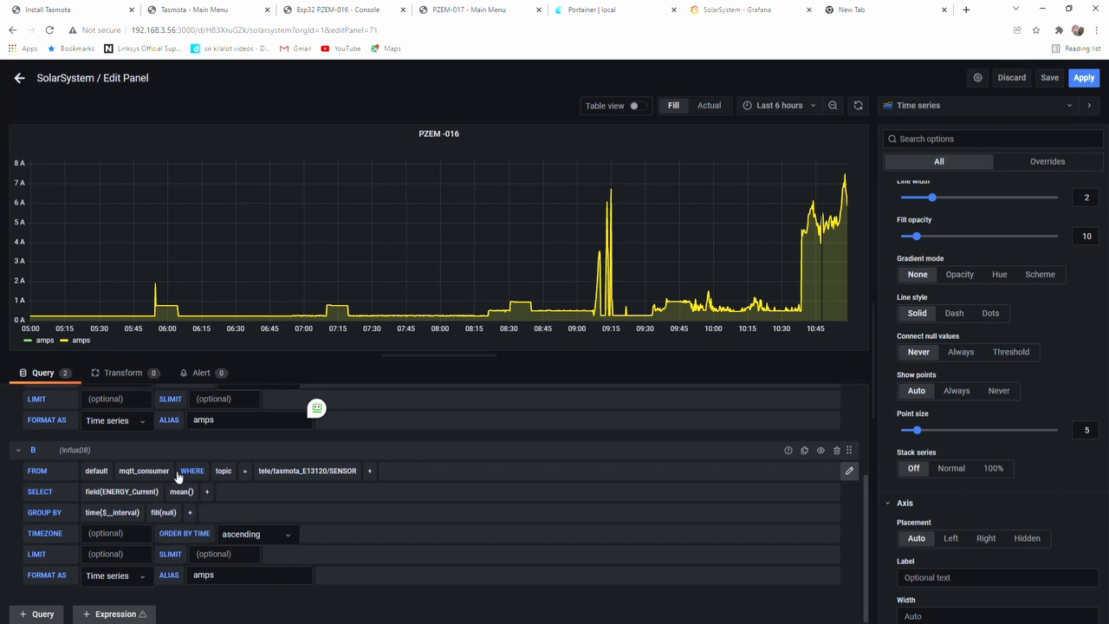
Select ENERGY_Voltage as the field of query B
left_click(126, 492)
scroll(130, 537, "down", 3)
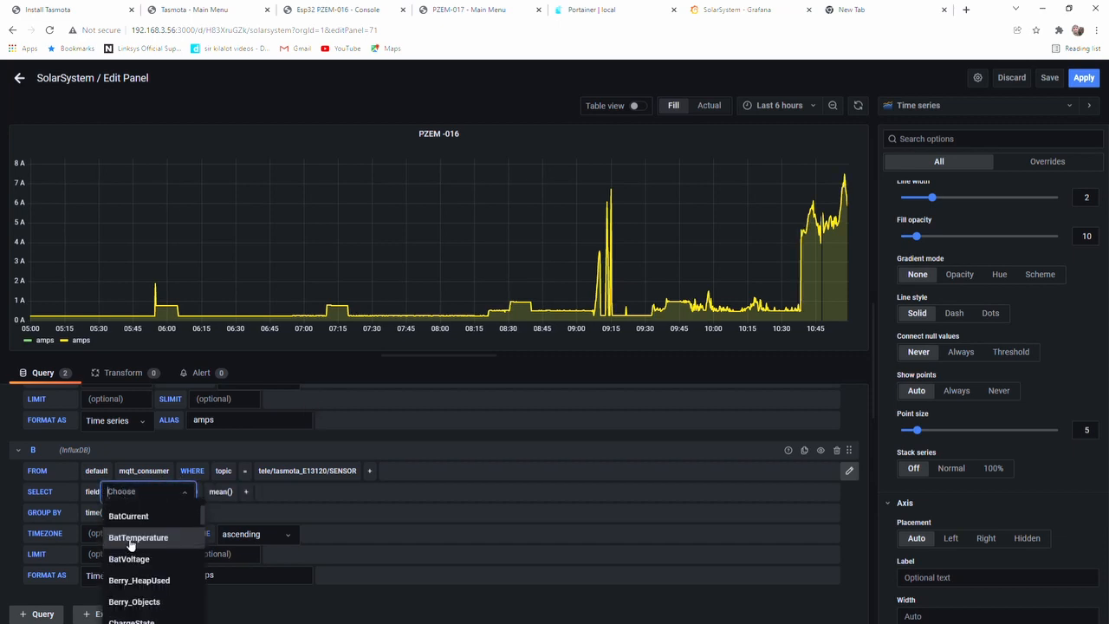
scroll(133, 543, "down", 3)
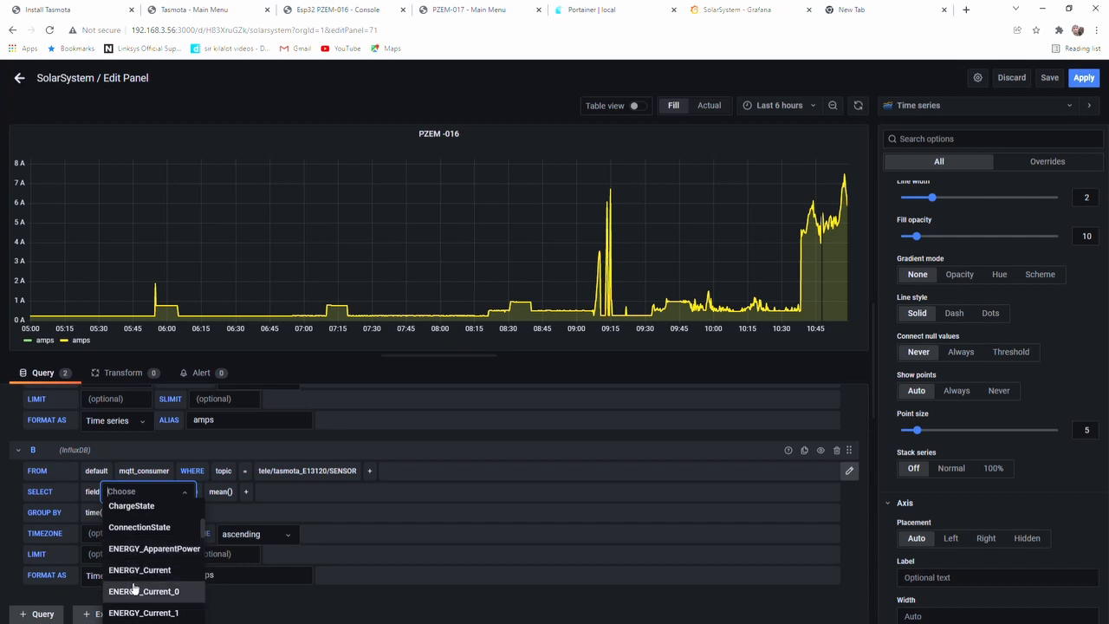
scroll(133, 589, "down", 5)
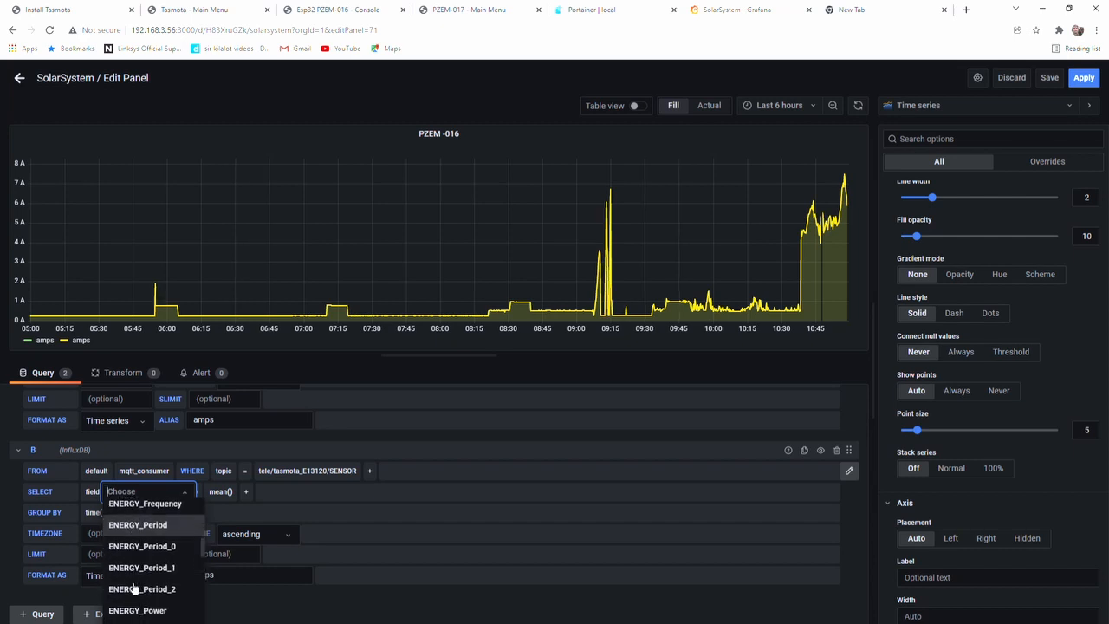
scroll(133, 589, "down", 4)
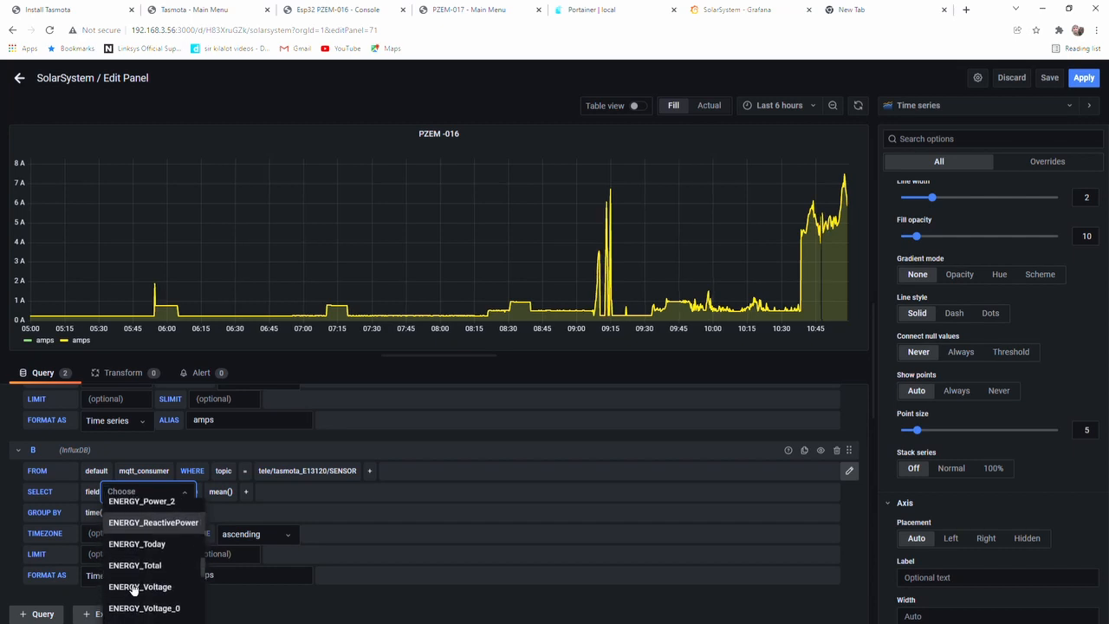
left_click(134, 588)
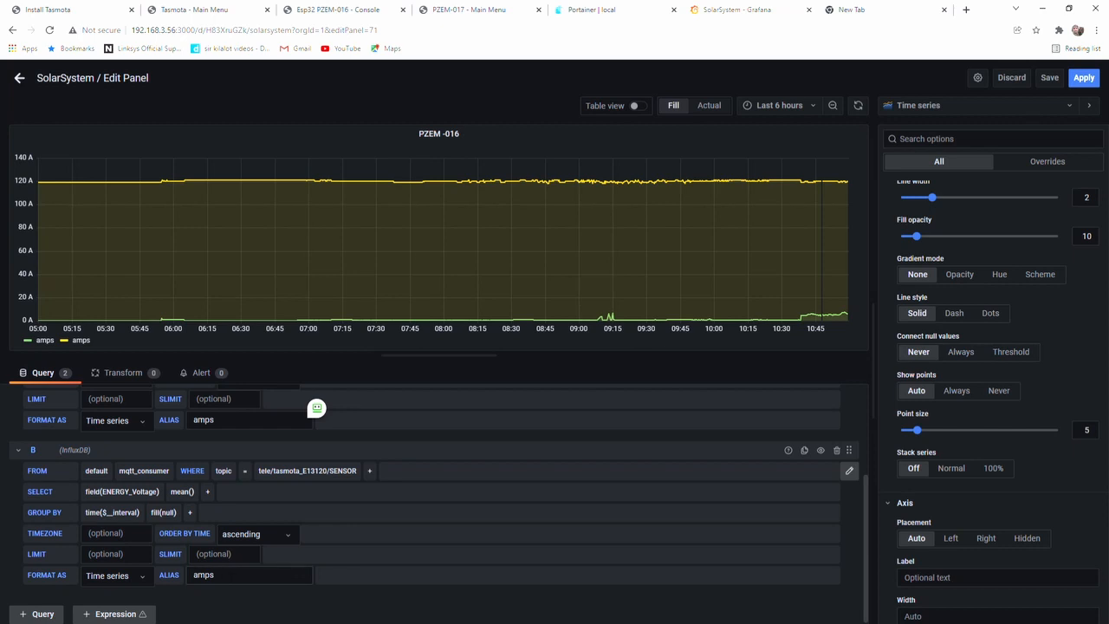
Give query B the alias "volts" and return to the SolarSystem dashboard
left_click_drag(232, 577, 142, 589)
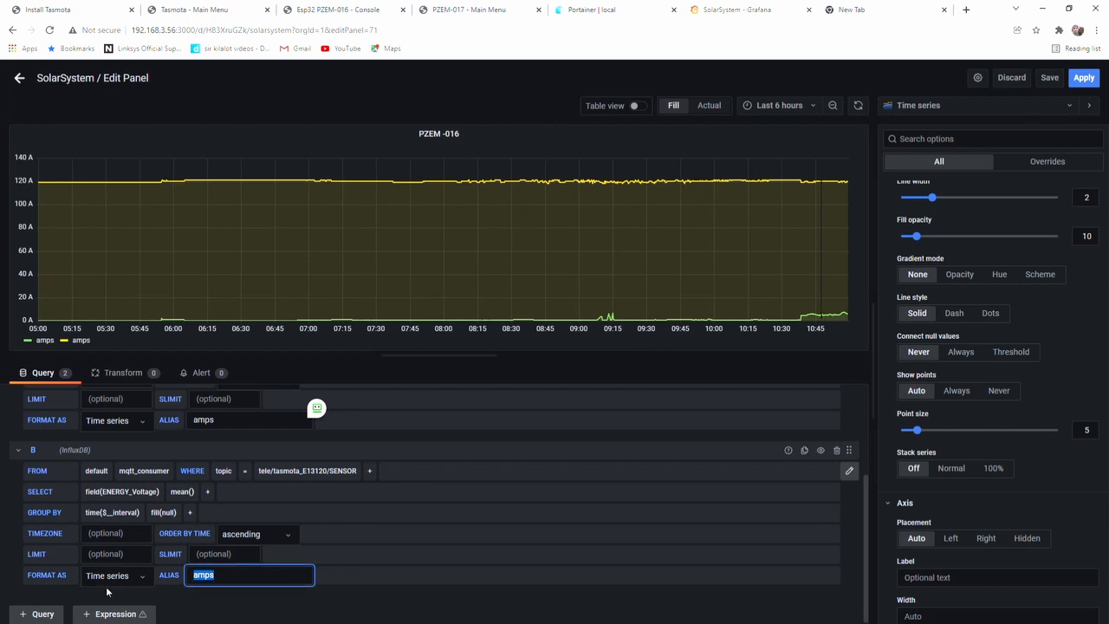
type("Volt")
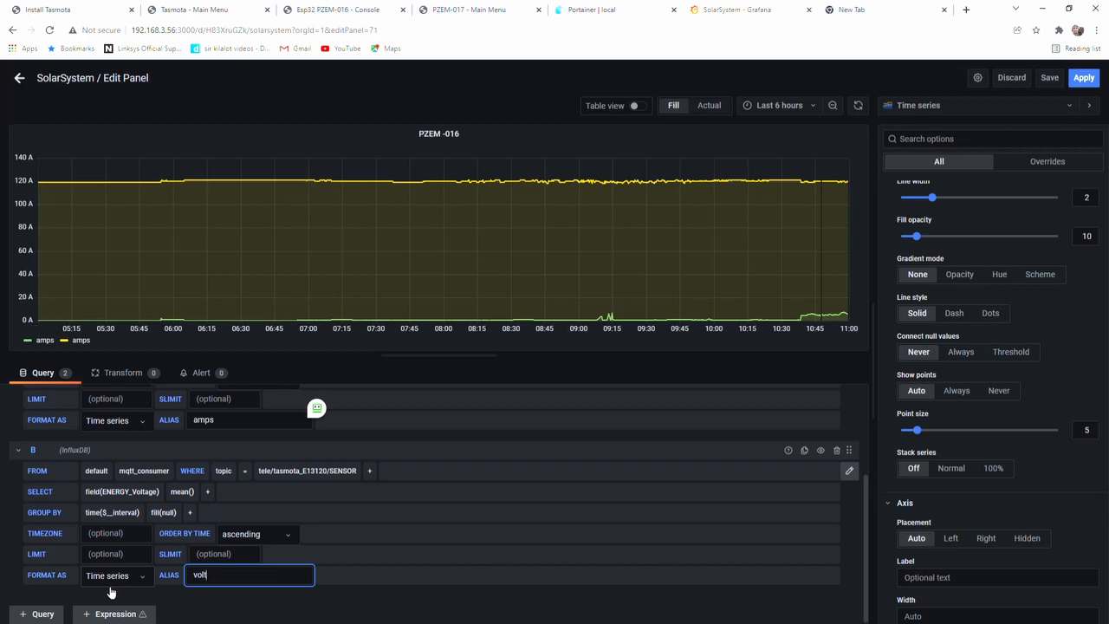
type("s")
left_click(377, 576)
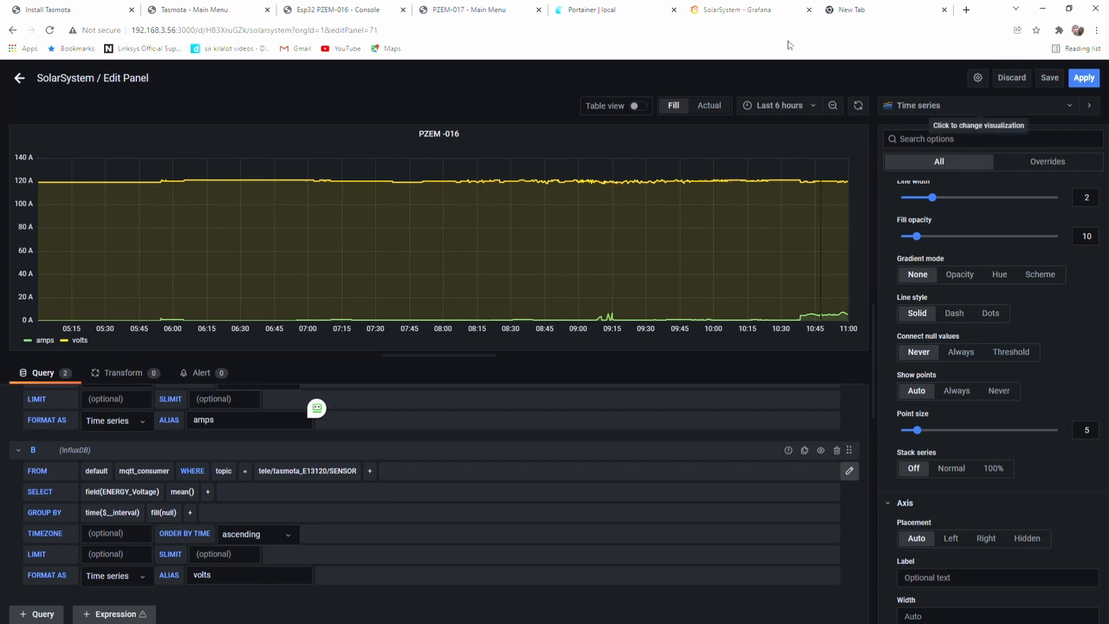
left_click(19, 77)
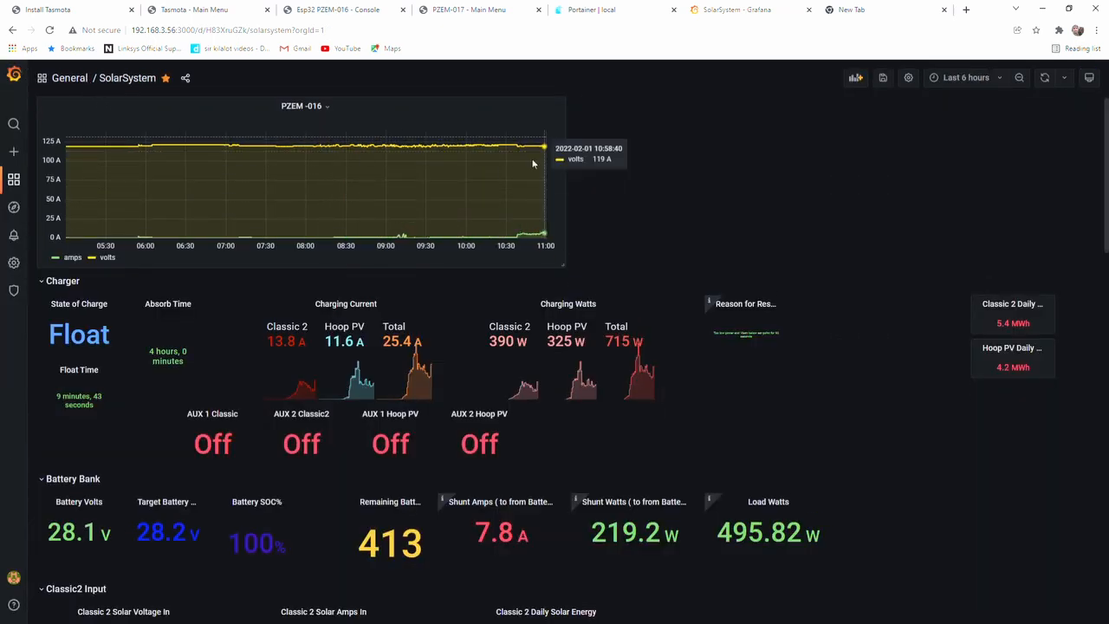
Examine the queries of the existing Direct DC time series panel in its editor, then go back to the dashboard
scroll(280, 179, "down", 15)
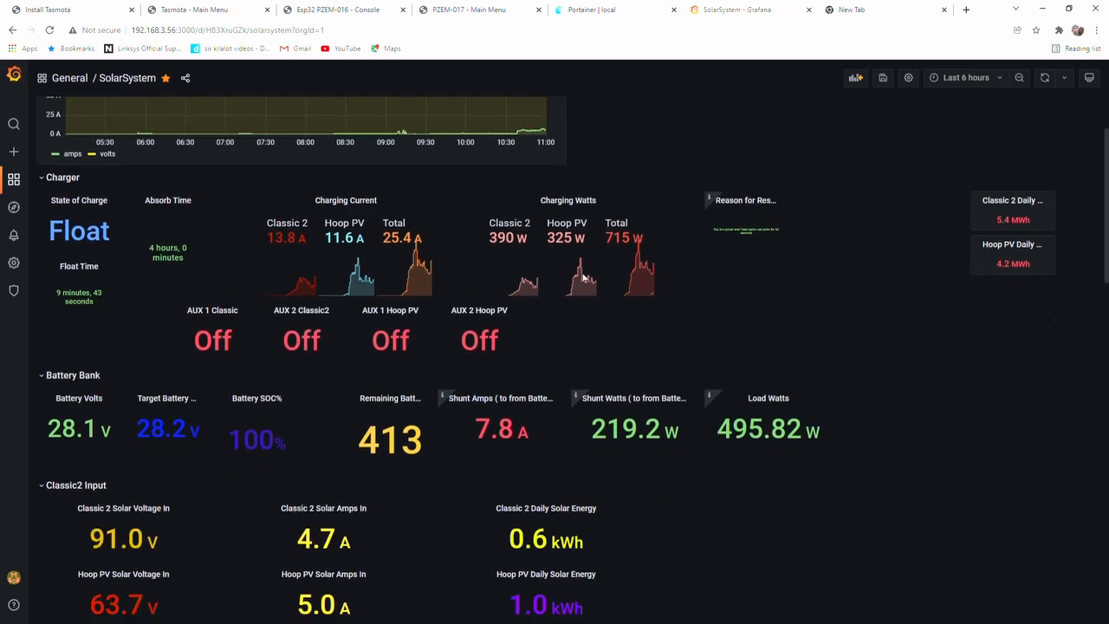
scroll(594, 475, "down", 1)
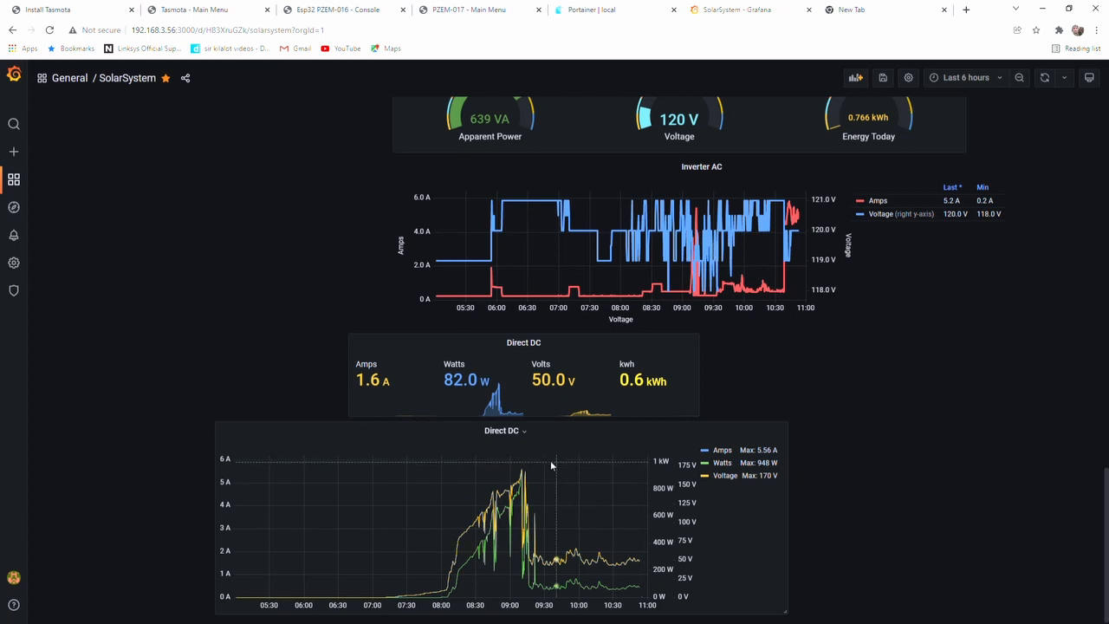
left_click(525, 434)
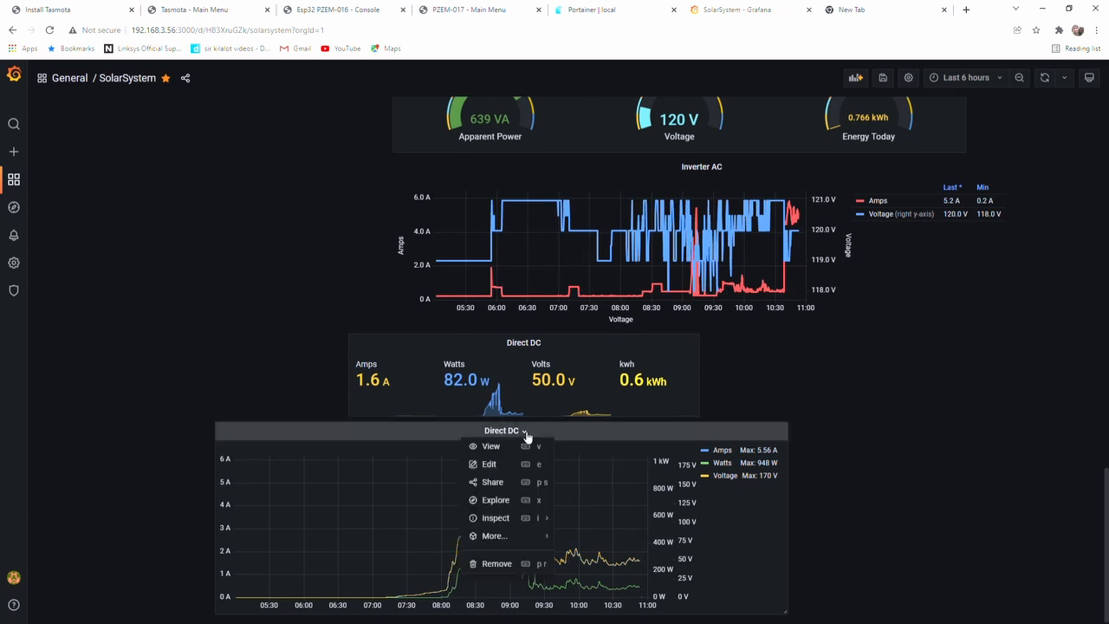
left_click(488, 466)
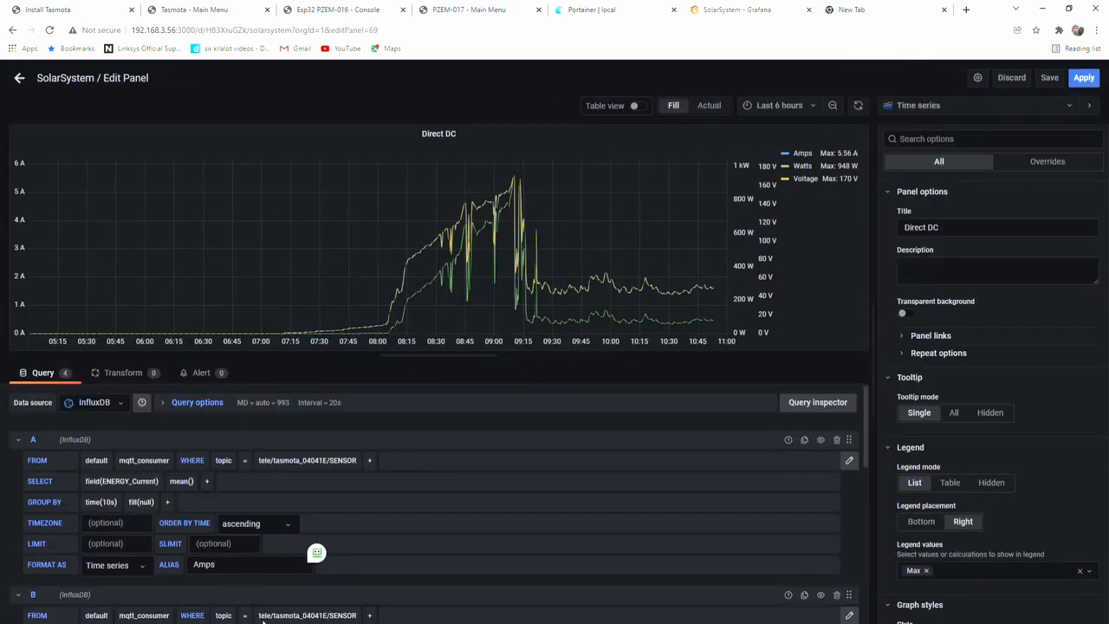
scroll(477, 443, "down", 5)
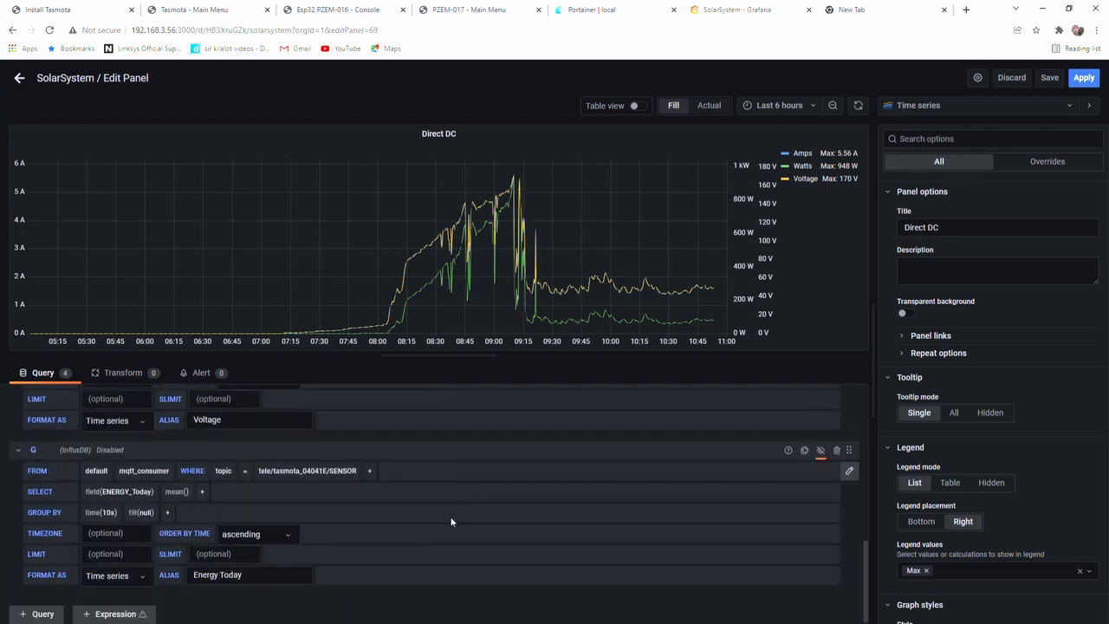
scroll(459, 518, "up", 3)
scroll(462, 517, "up", 5)
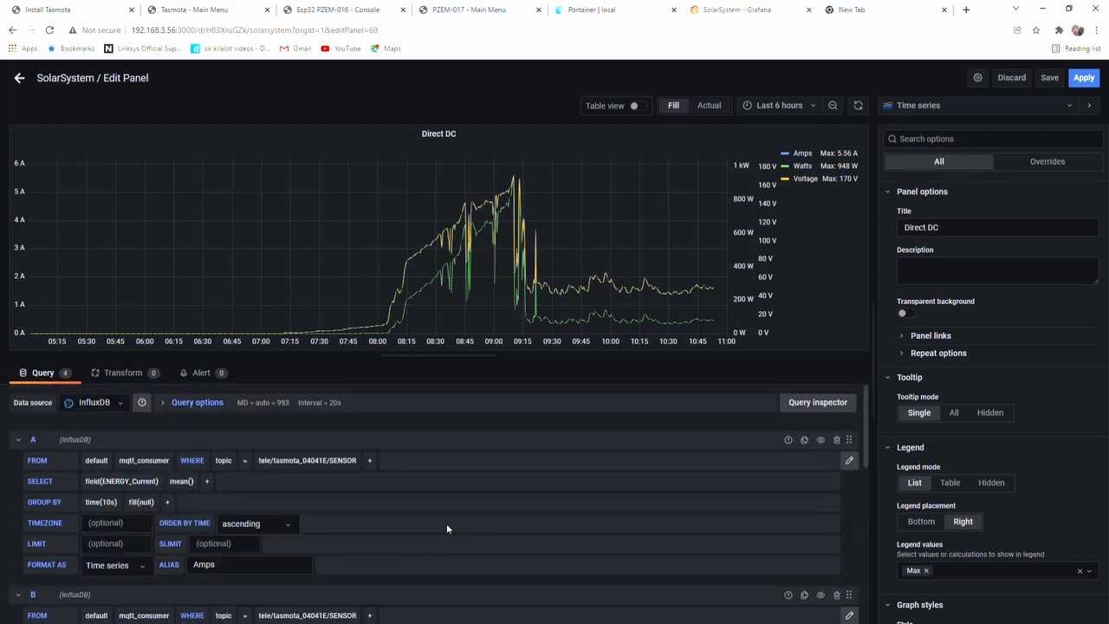
left_click(19, 78)
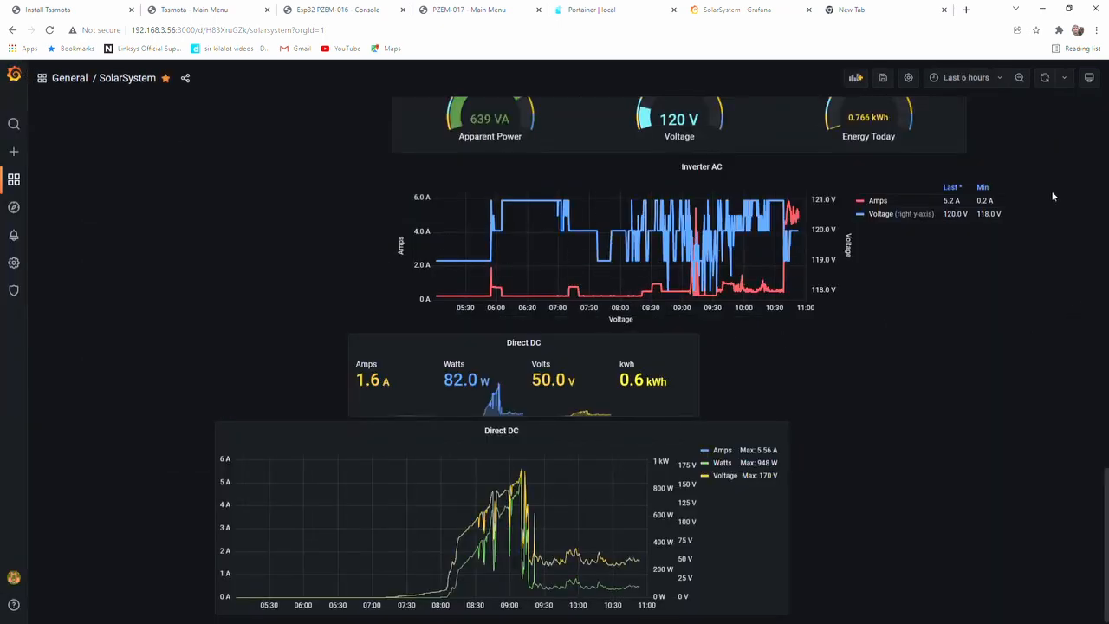